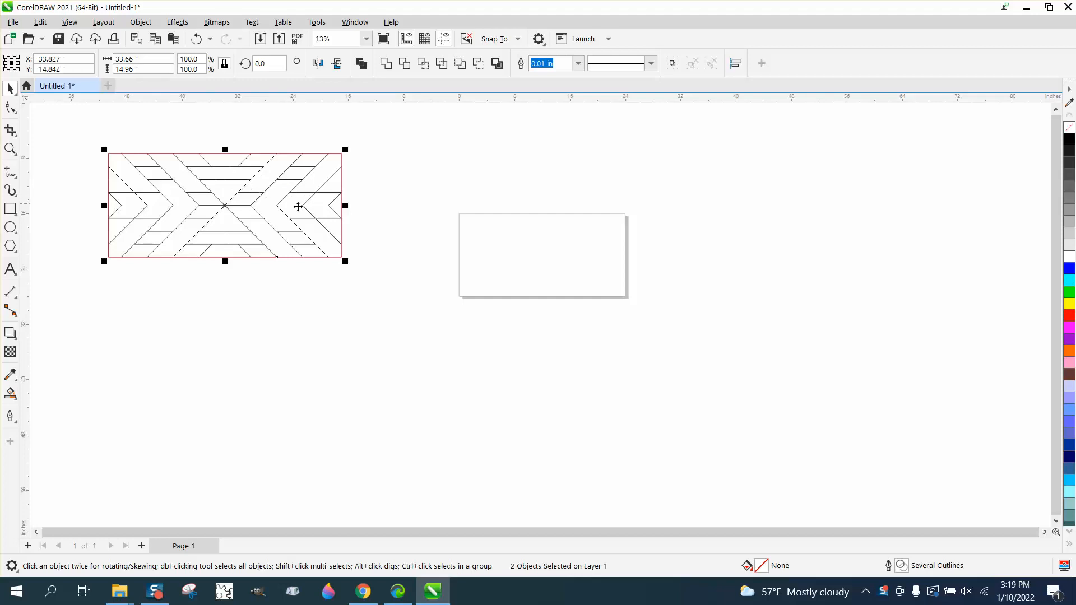
Enlarge the selected pattern and its red border proportionally to about 45.7 by 20.3 inches.
drag(346, 263, 430, 300)
click(505, 262)
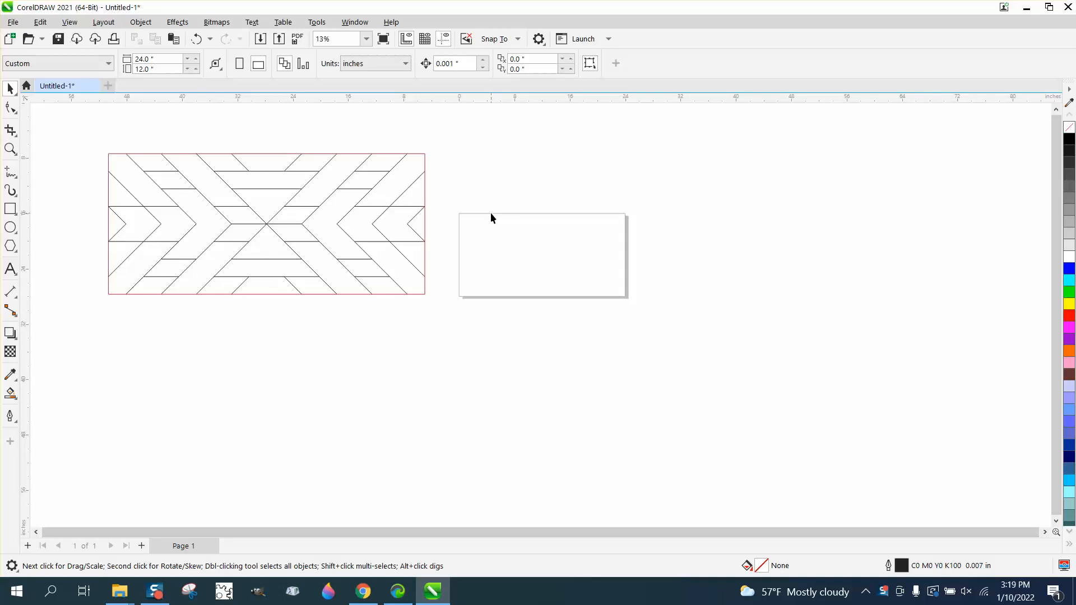
click(367, 238)
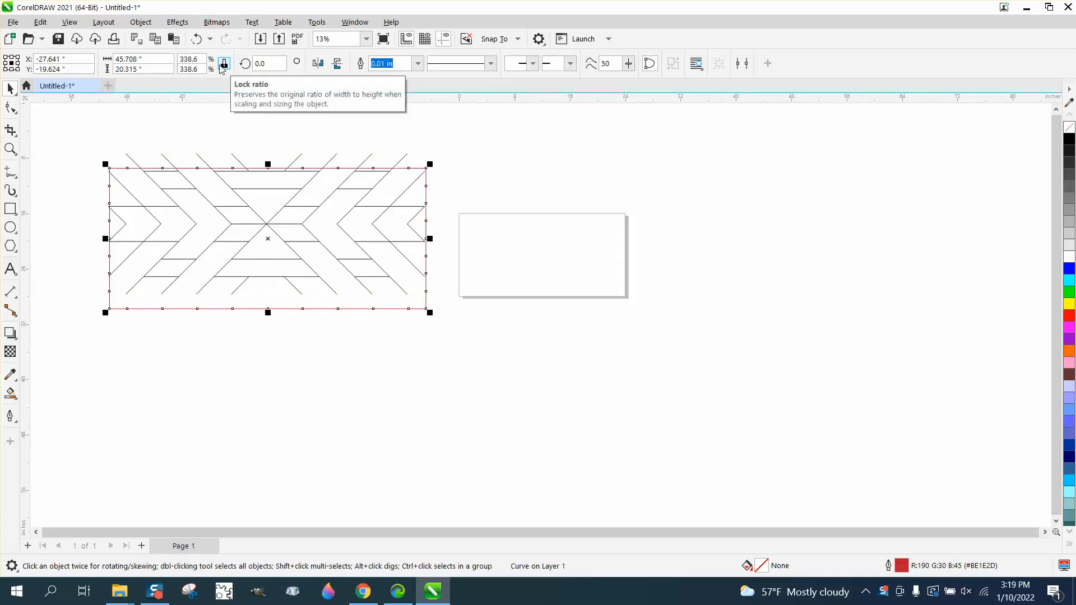
click(144, 59)
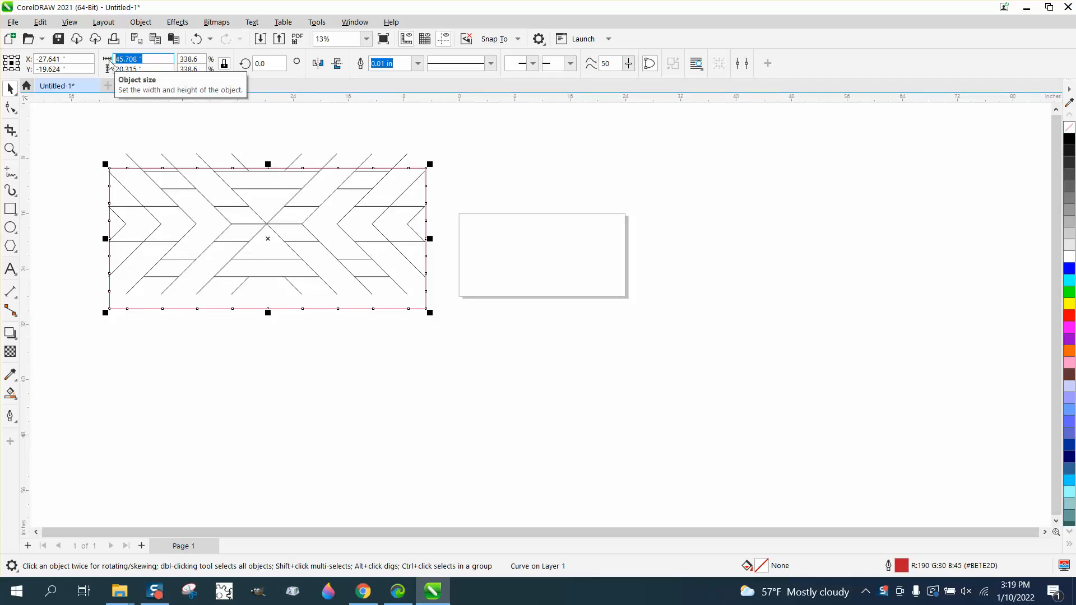
text(35)
key(Return)
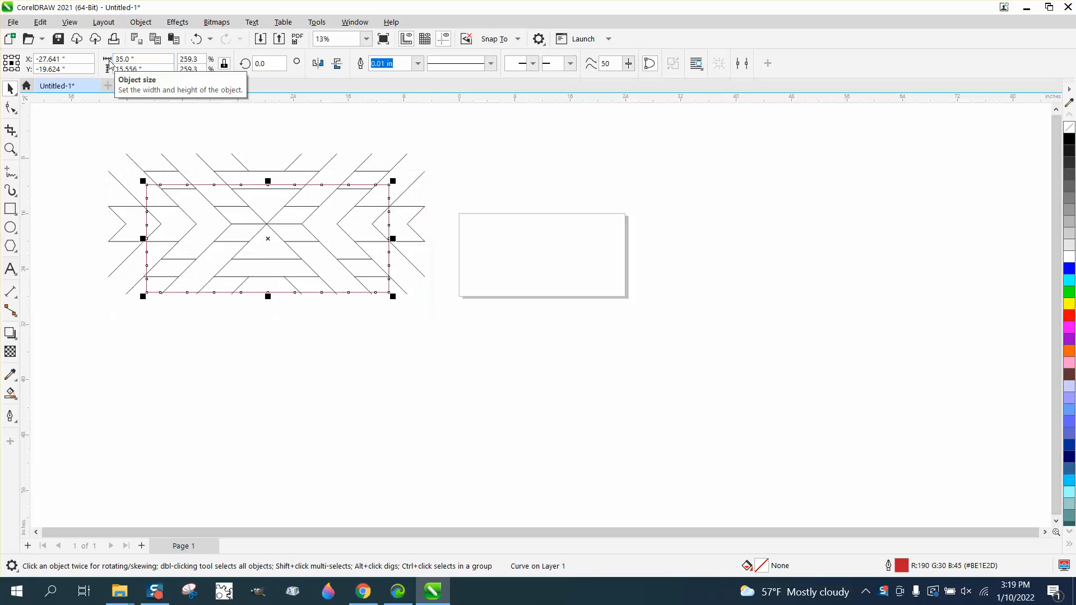
click(196, 39)
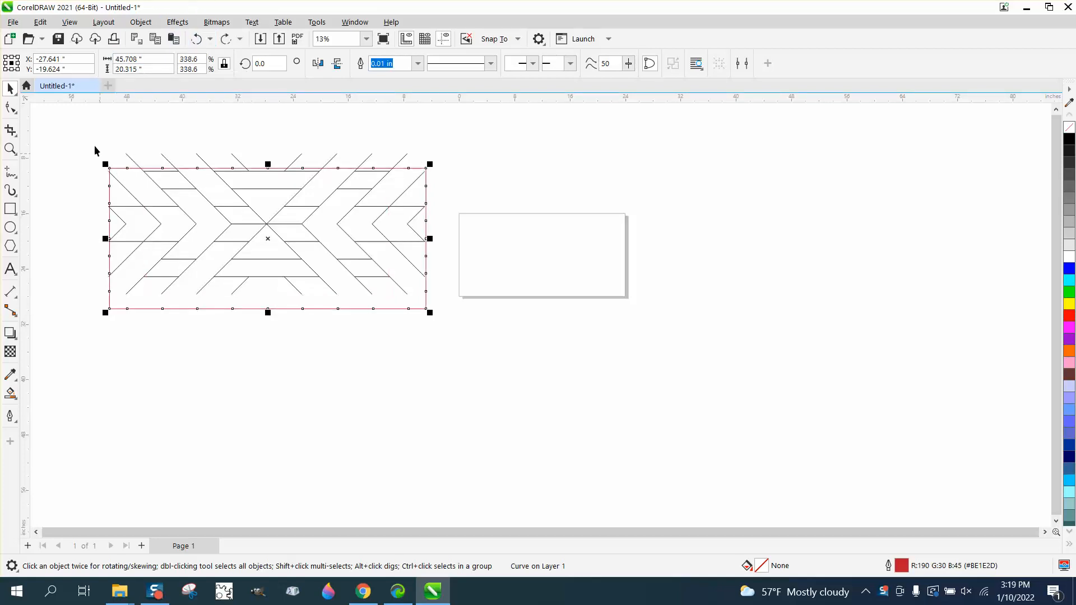
click(83, 132)
click(197, 40)
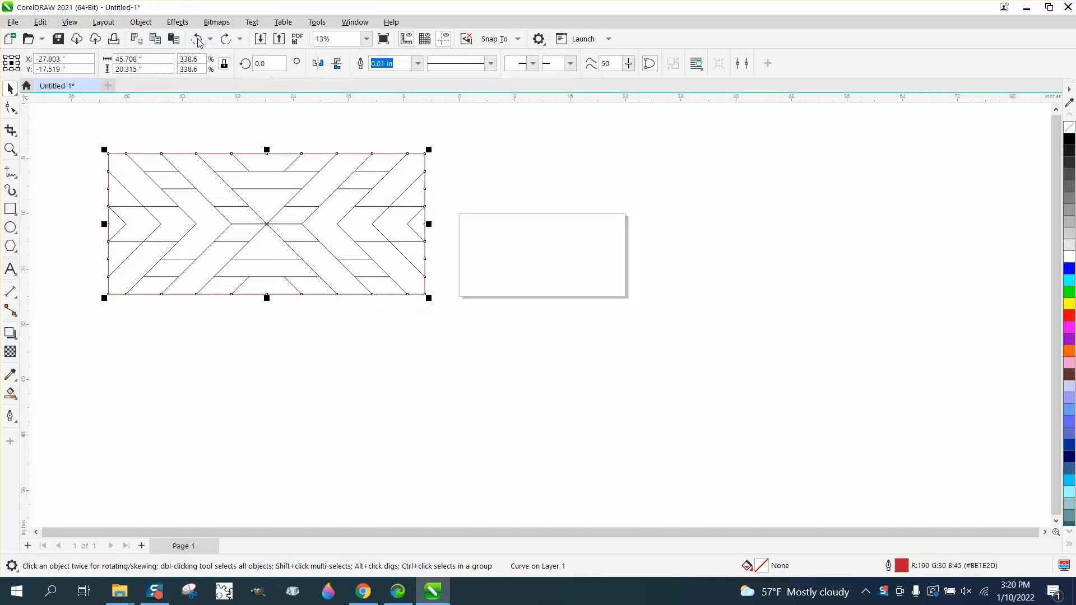
Select the pattern lines together with the red border and group them.
scroll(84, 132, up, 1)
drag(84, 131, 510, 383)
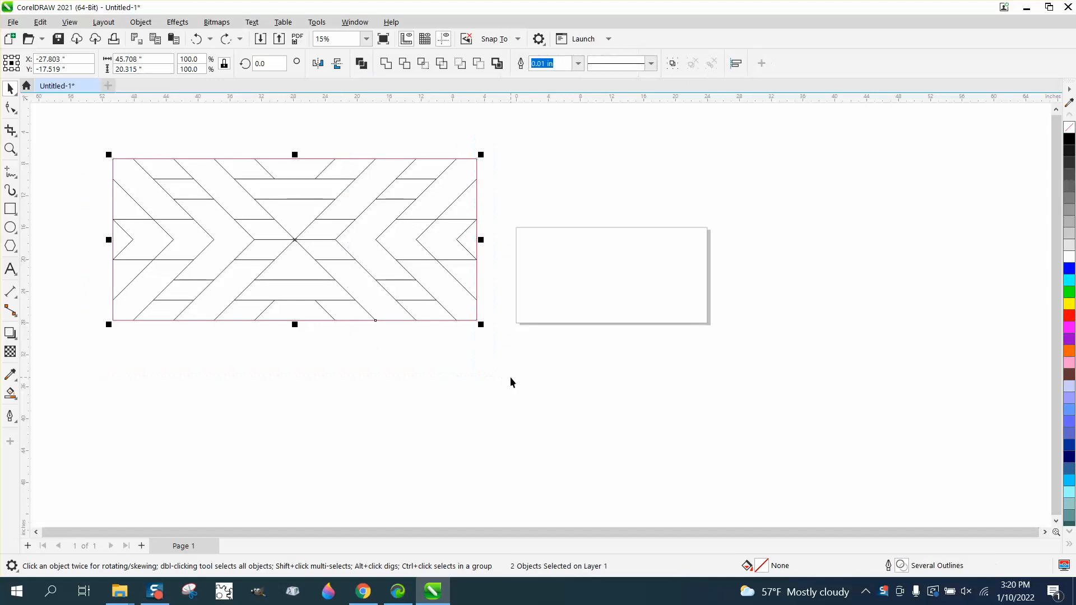
key(ctrl+g)
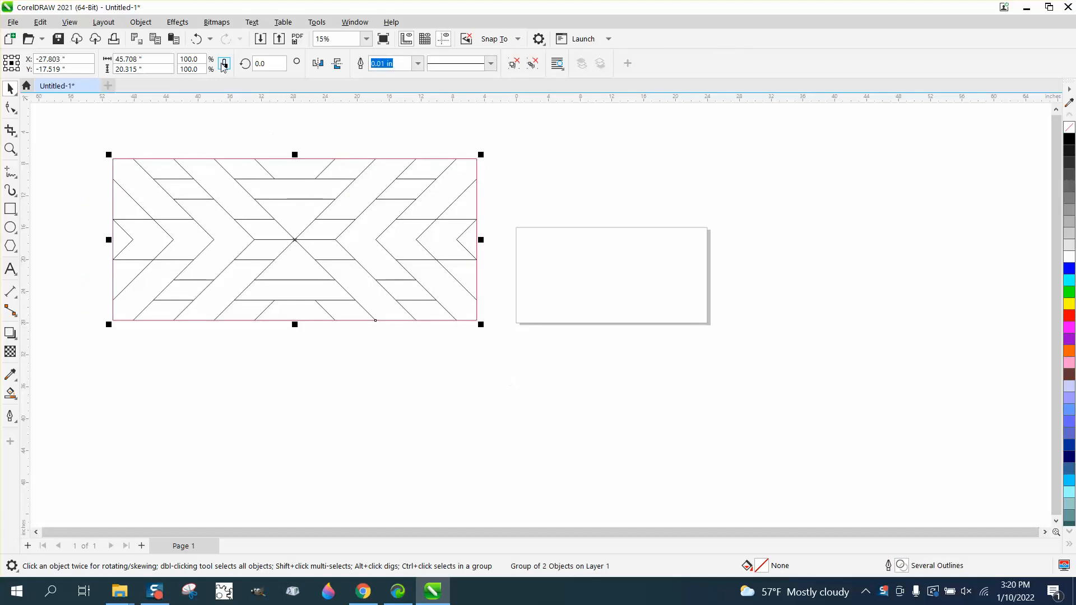
Set the grouped pattern's width to 35 inches with proportions locked, and reposition the group beside the page.
double_click(152, 59)
text(35)
key(Return)
drag(359, 245, 328, 249)
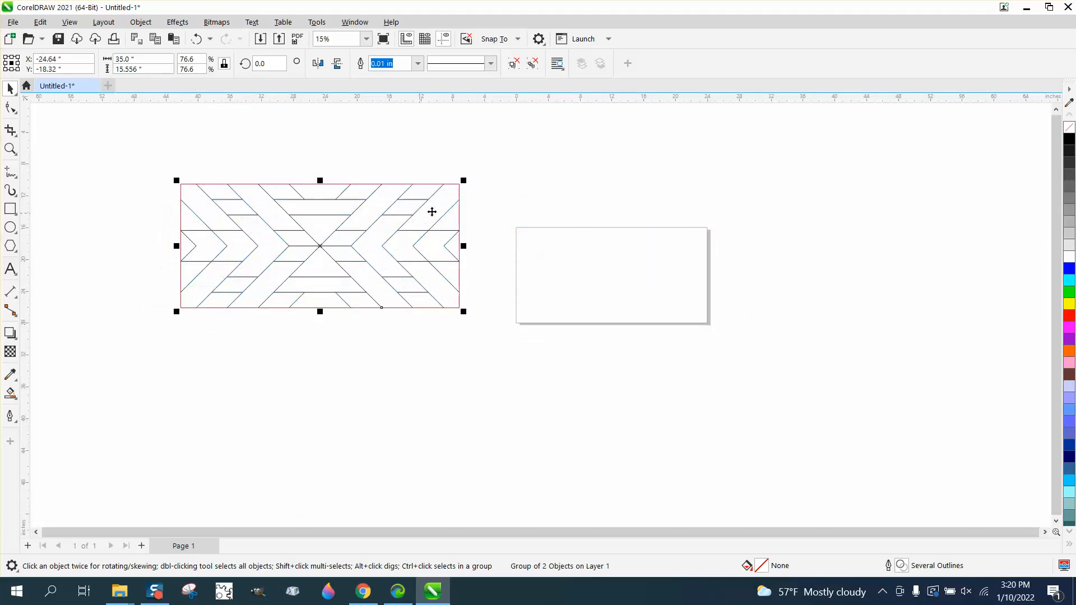
click(481, 196)
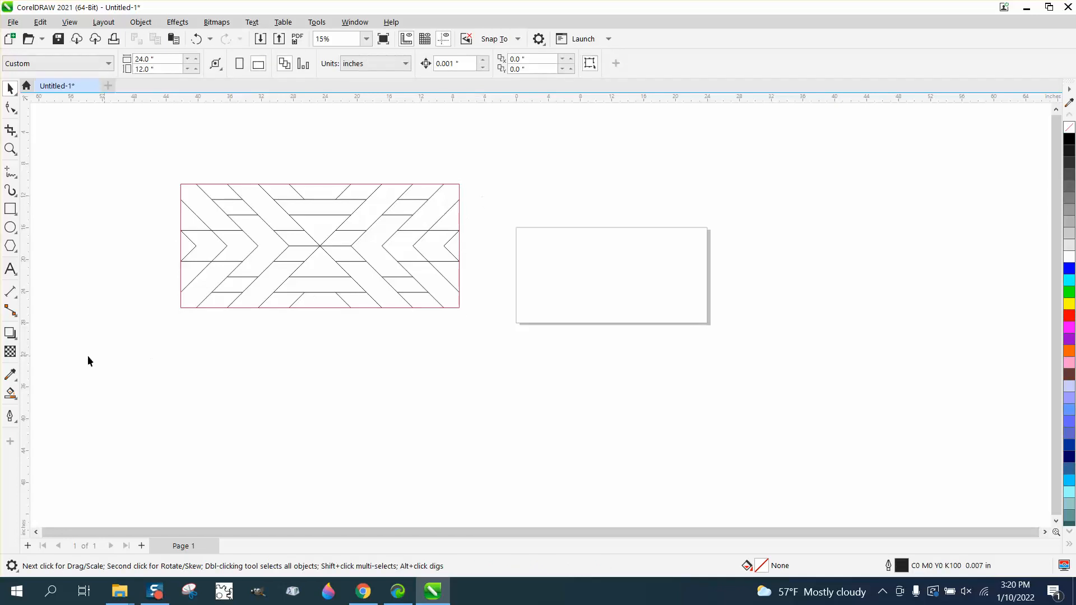
Create a black shape from the inverted triangle above the pattern's centre with Smart Fill and move it into the page's upper-left corner.
click(10, 393)
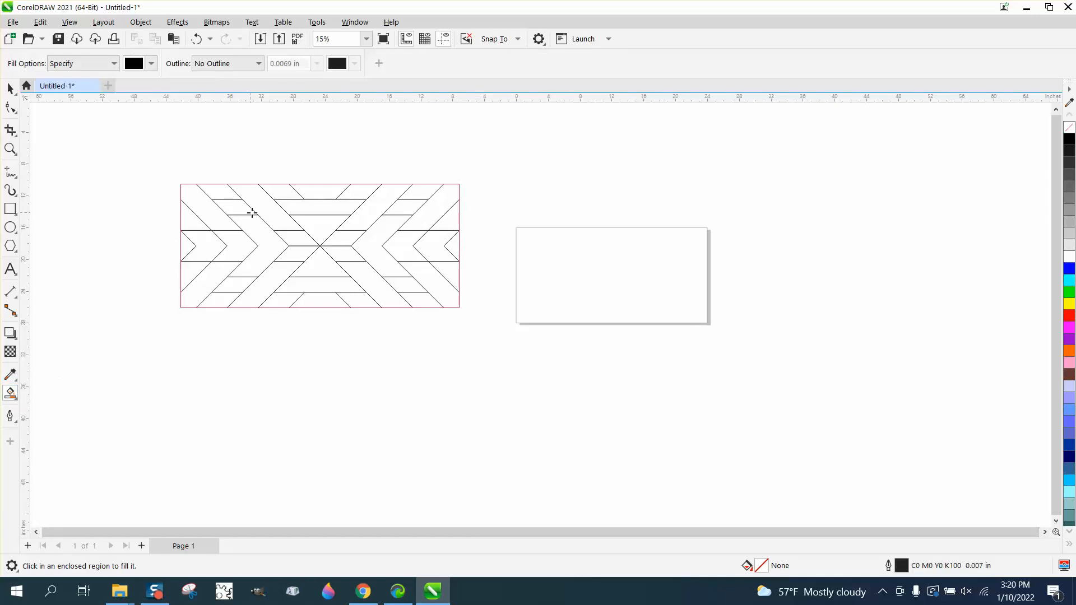
click(320, 230)
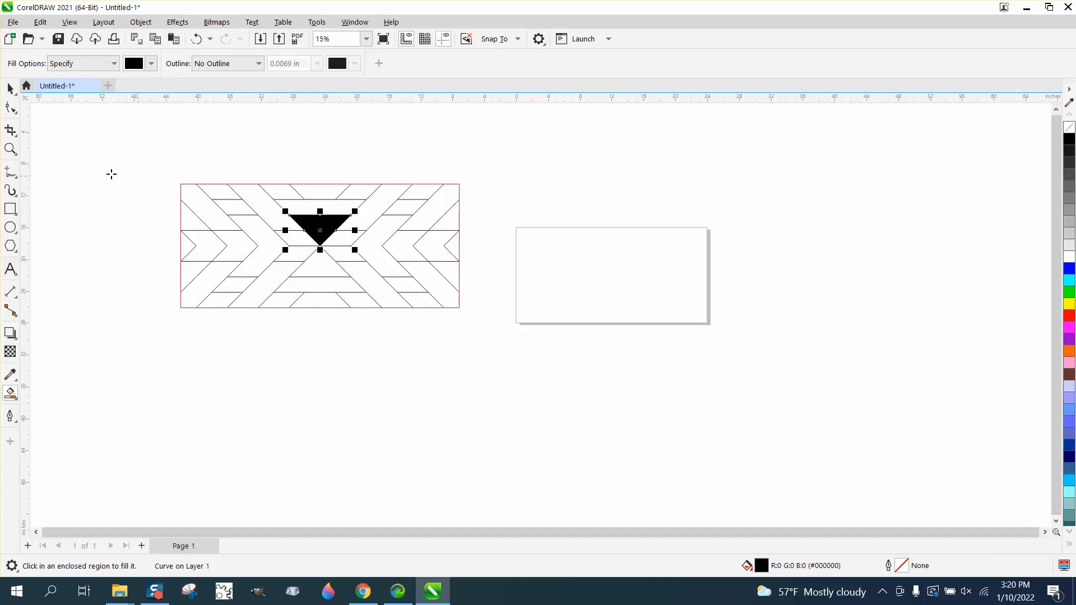
click(10, 88)
drag(320, 230, 551, 246)
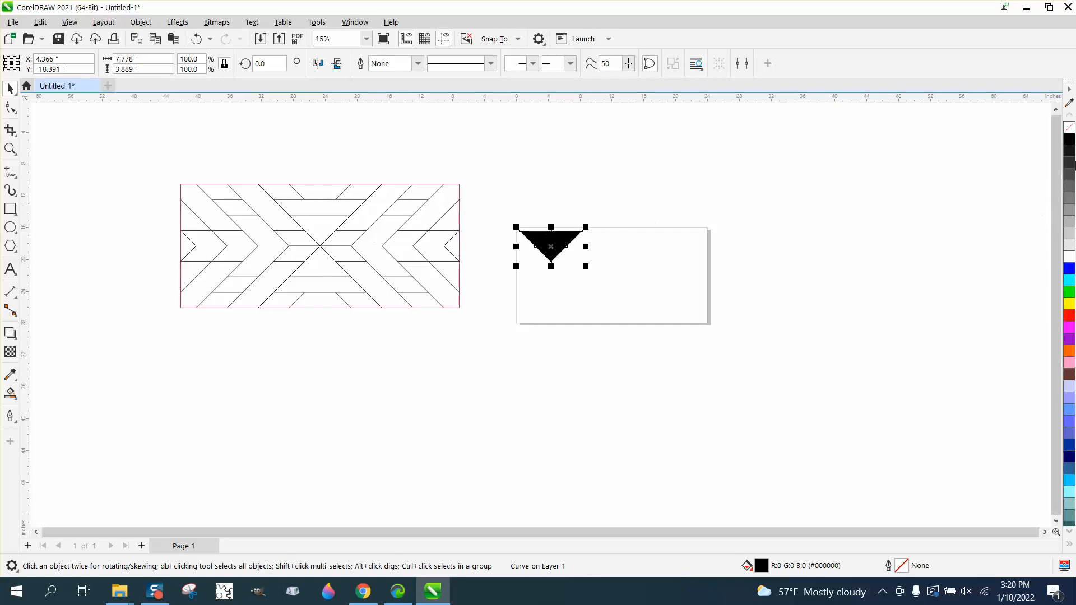
Remove the copied triangle's fill and give it a red outline.
click(1069, 127)
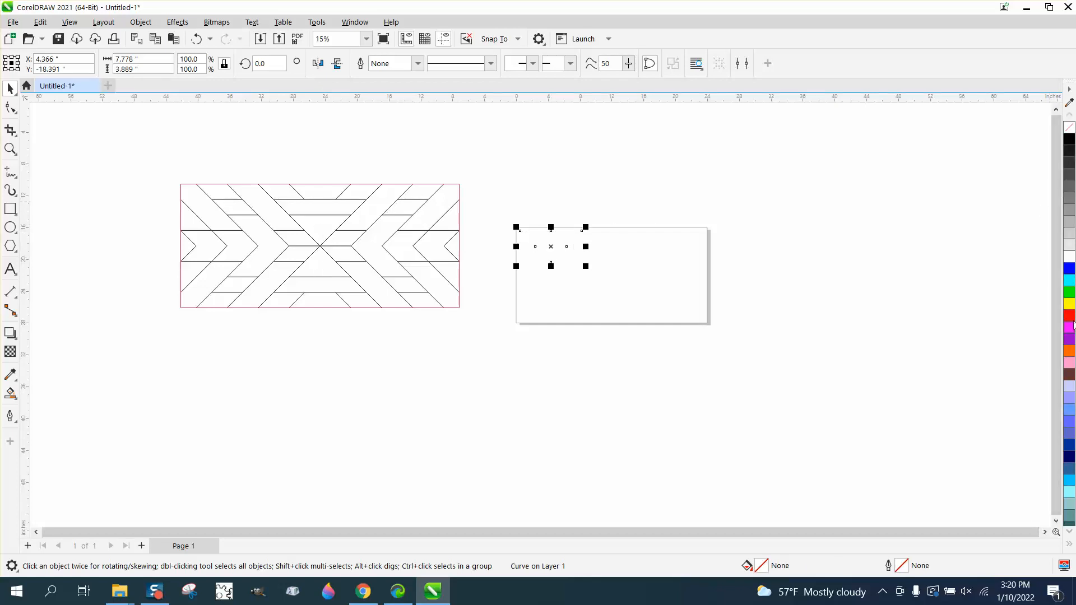
right_click(1069, 316)
click(10, 149)
drag(530, 202, 662, 306)
click(10, 88)
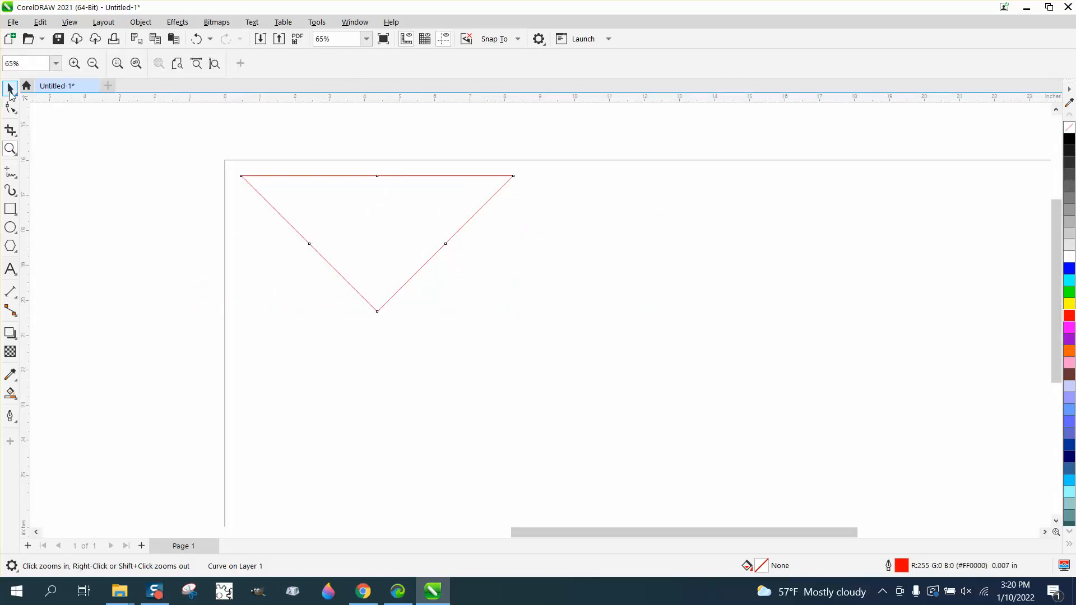
click(210, 126)
Apply an outside contour to the red triangle with 1 step and a 0.003 inch offset.
click(175, 23)
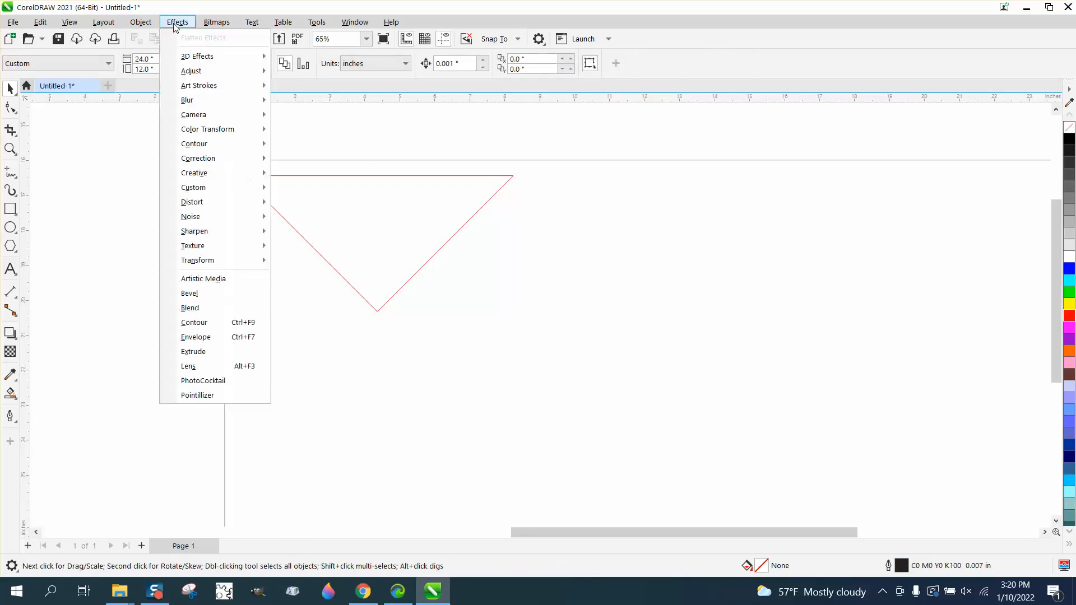
click(196, 322)
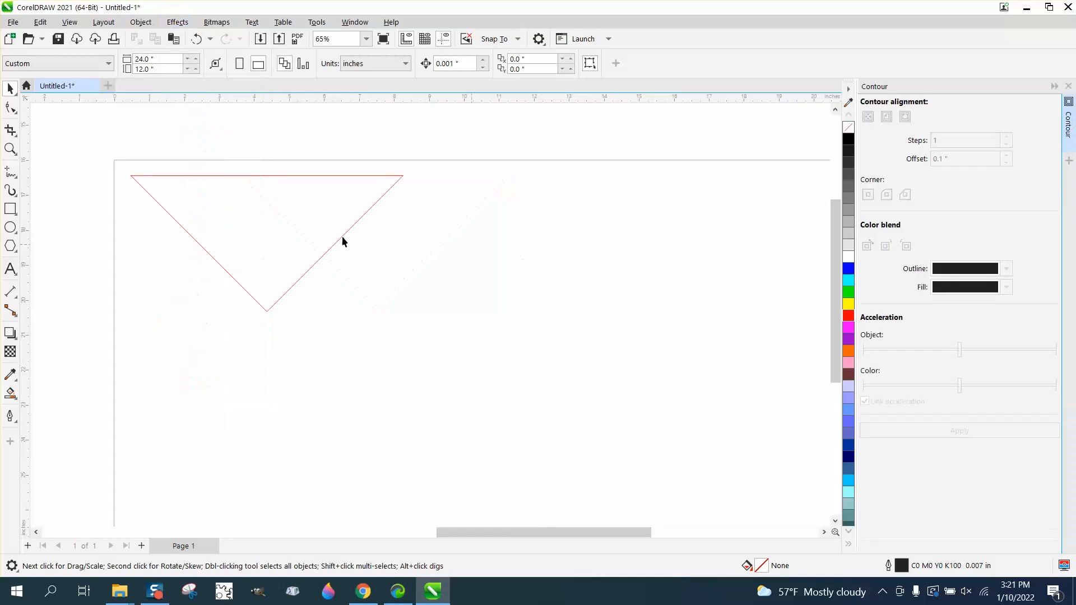
click(401, 177)
click(905, 117)
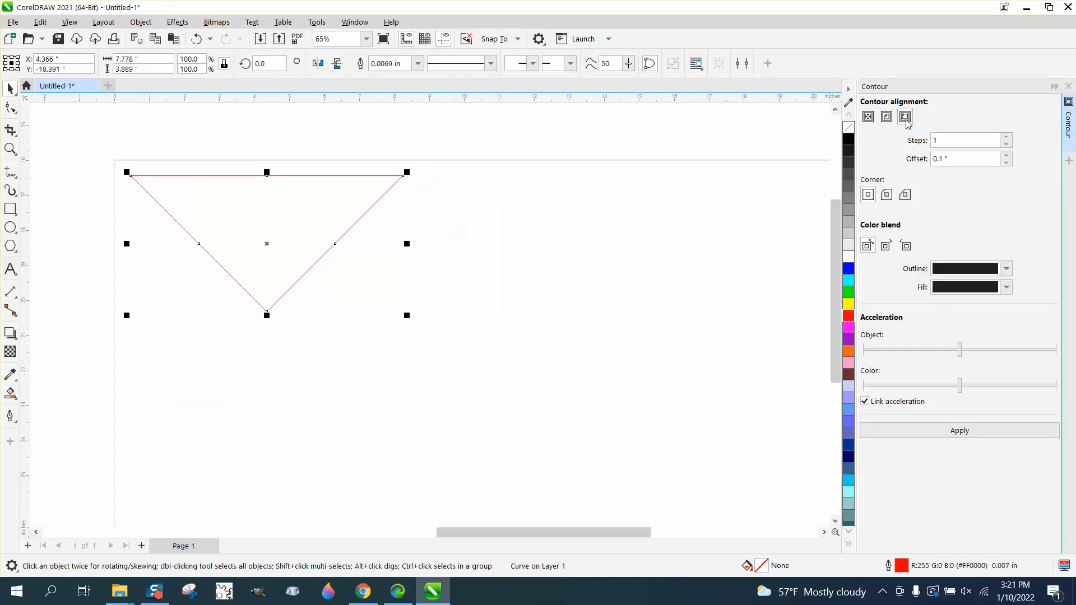
click(964, 159)
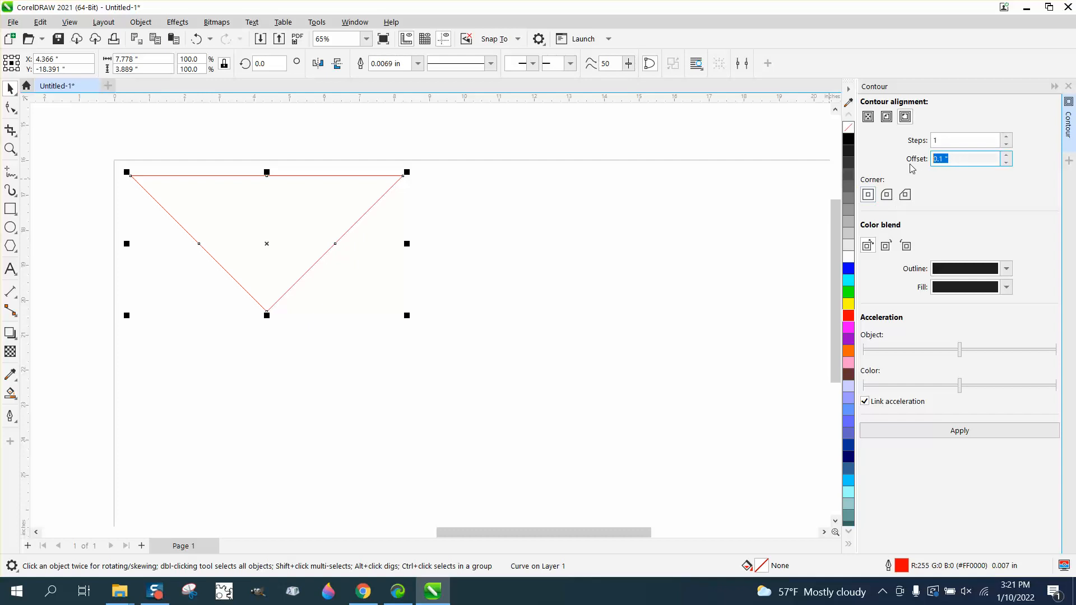
text(.003)
click(958, 432)
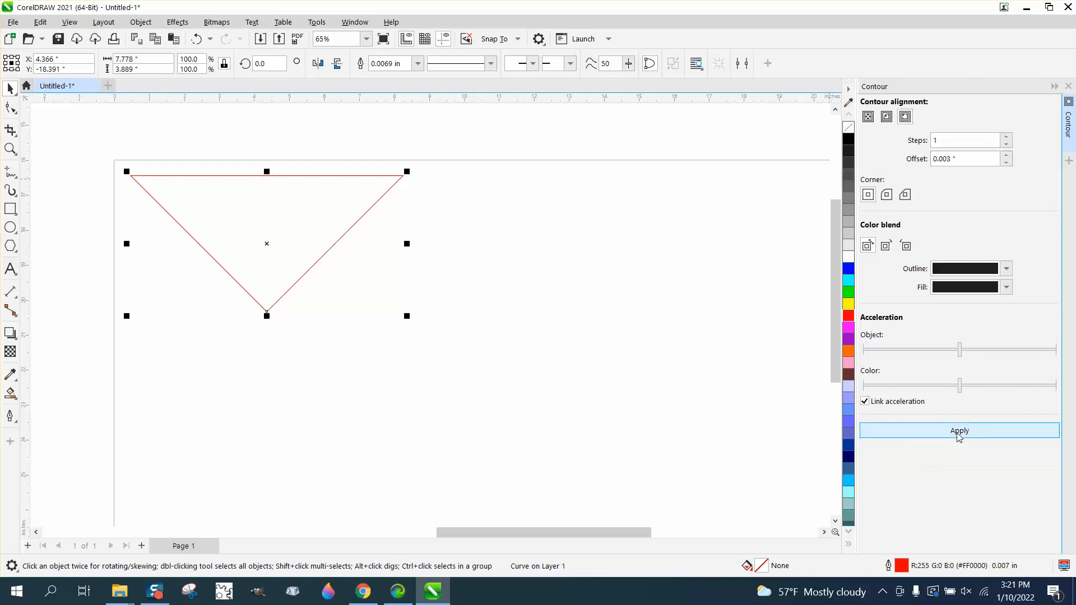
Inspect the contour at the triangle's upper-left corner and break the contour apart from the original.
click(10, 149)
drag(112, 163, 162, 185)
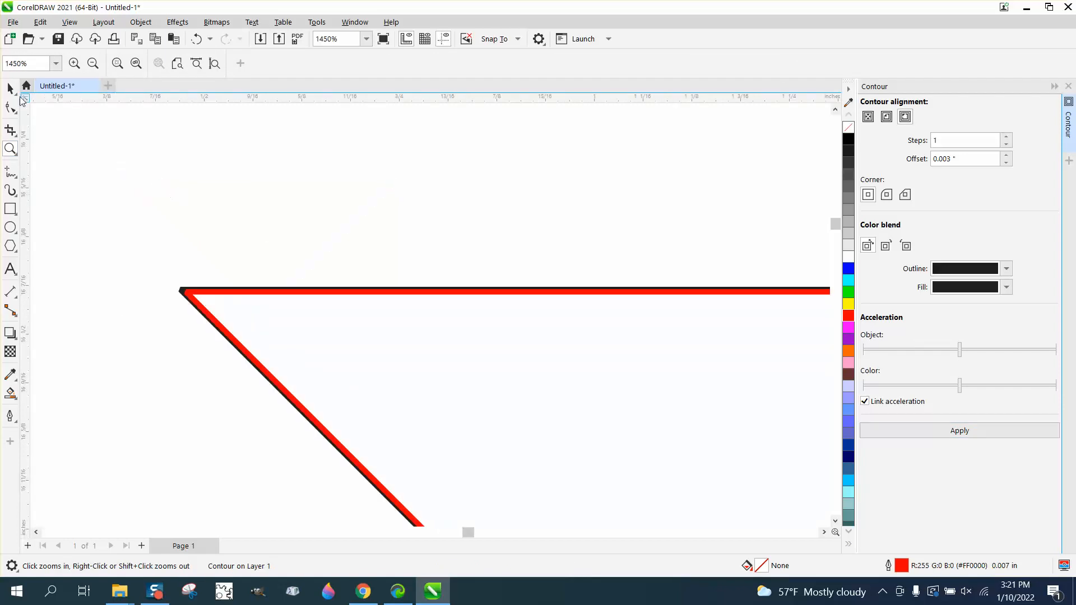
key(space)
scroll(348, 231, down, 8)
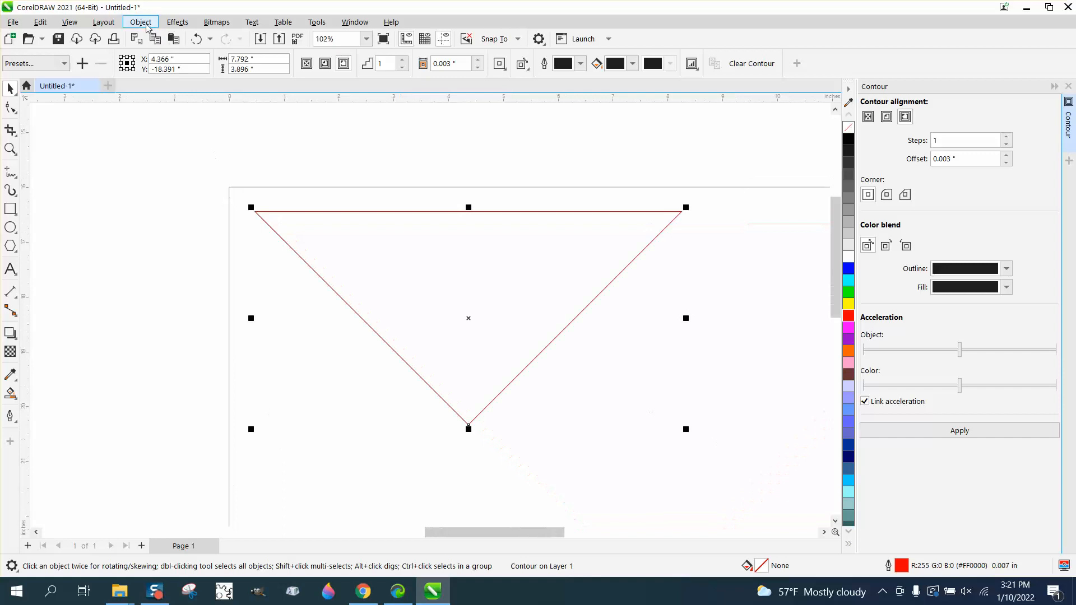
click(148, 25)
click(163, 324)
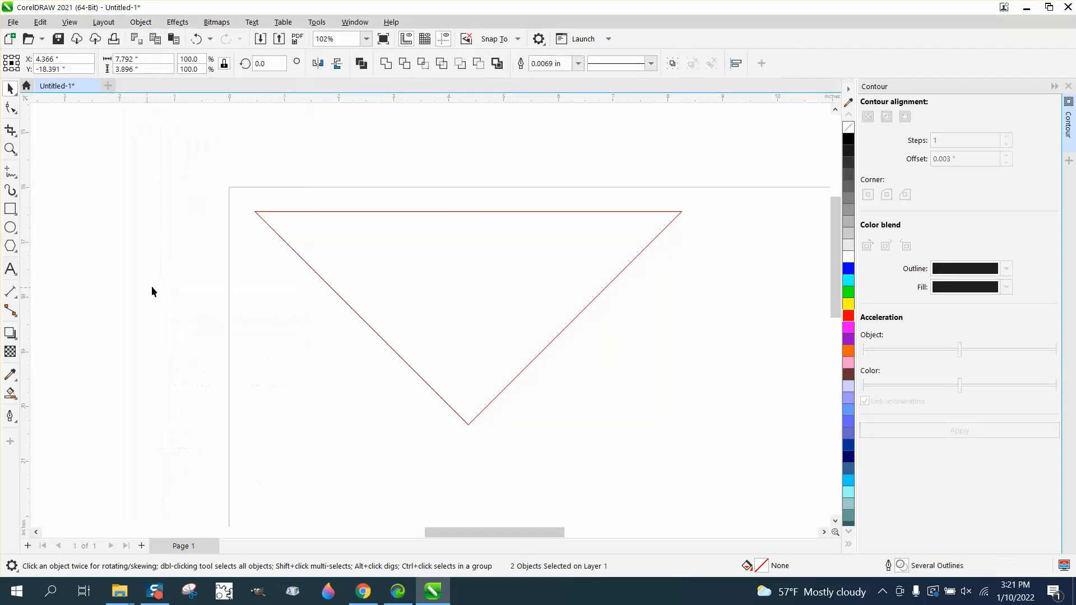
Move the original red triangle away from the black offset triangle, compare their sizes, and delete the red one.
drag(385, 282, 276, 348)
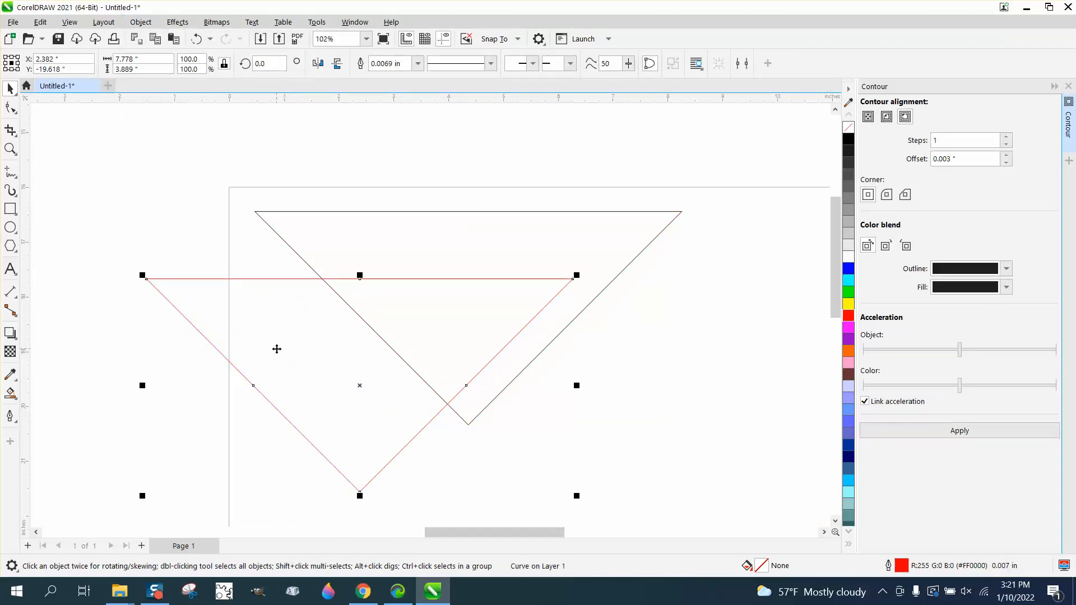
key(Delete)
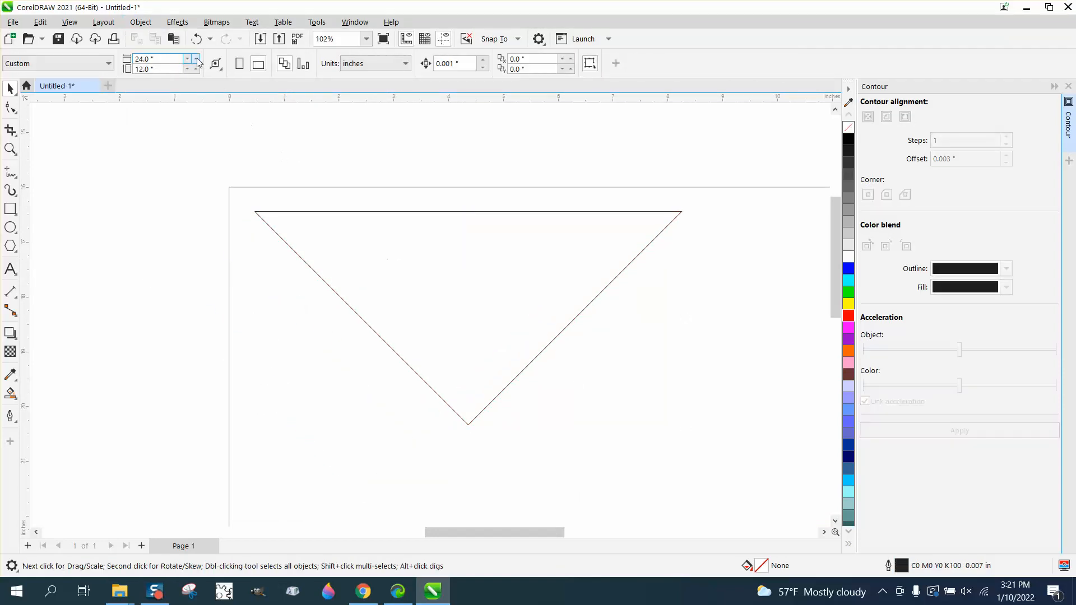
click(197, 39)
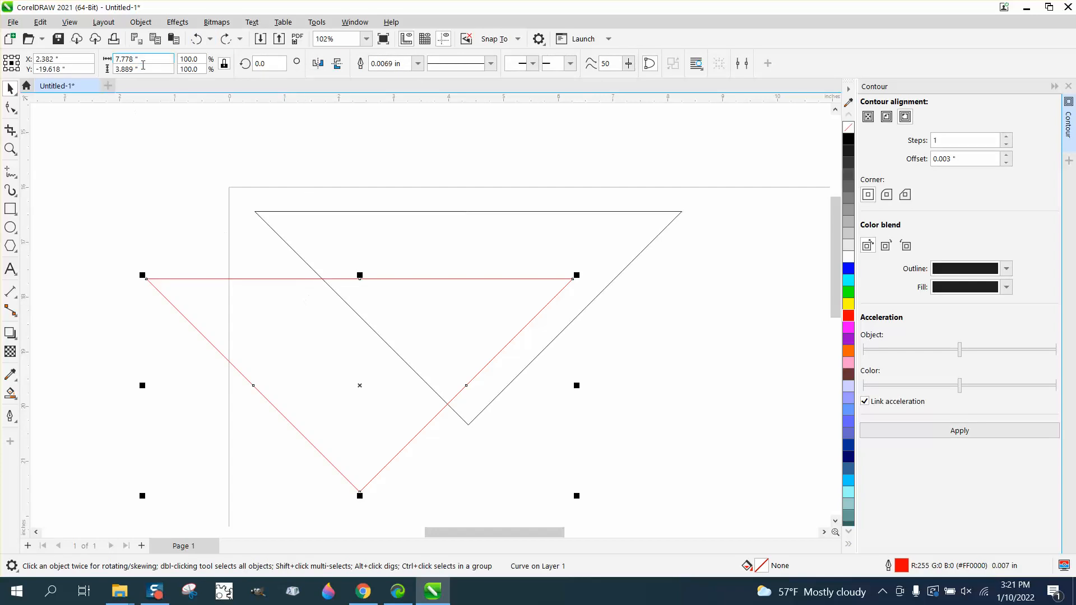
click(347, 236)
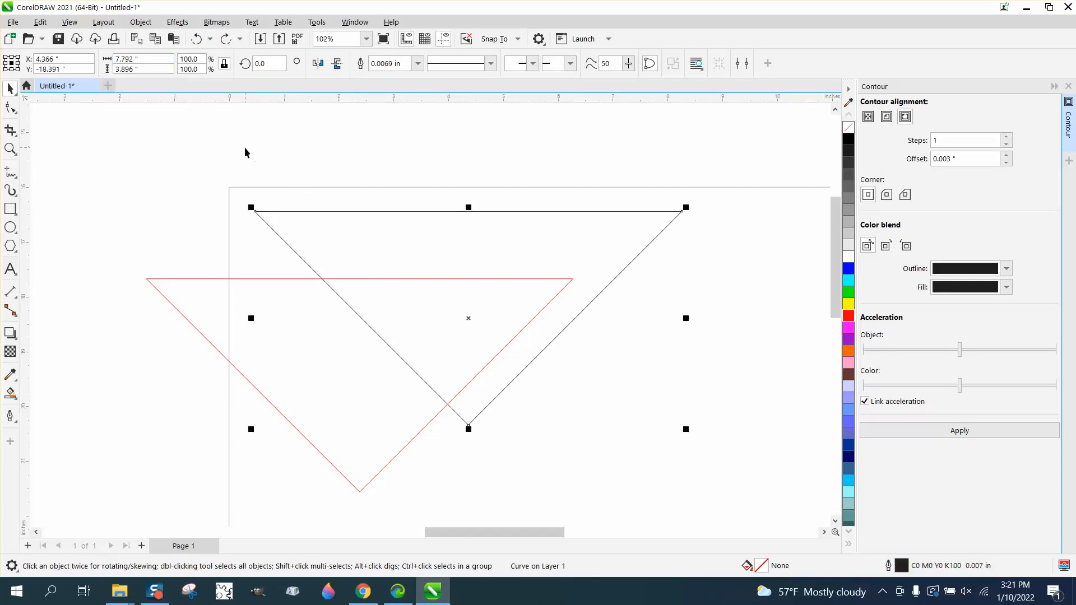
click(281, 304)
key(Delete)
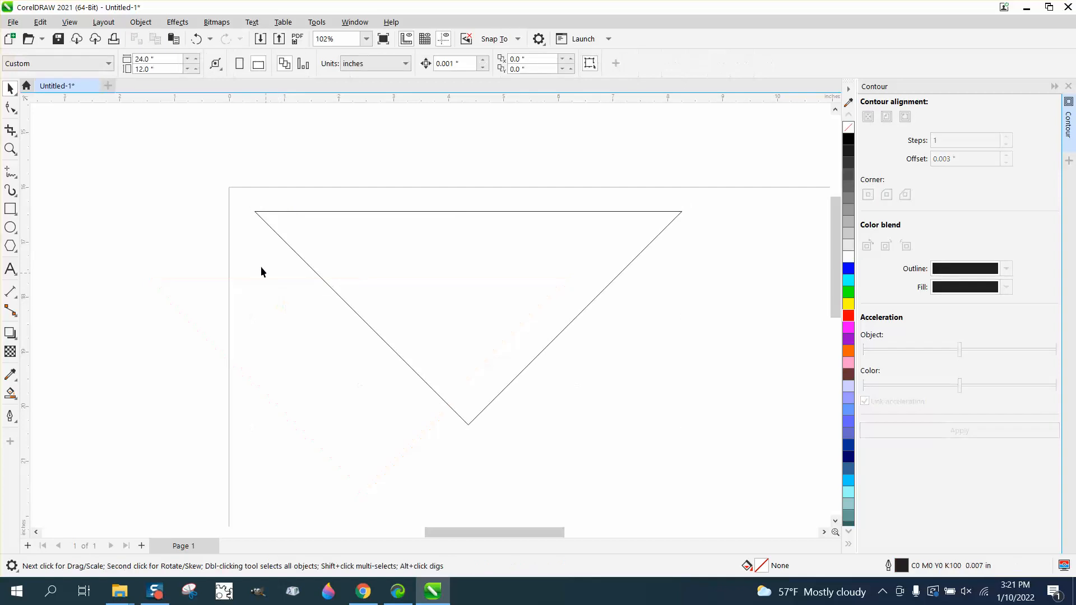
Move the offset triangle closer to the page's upper-left corner and nest a vertically mirrored copy along its right slanted edge.
scroll(267, 233, down, 1)
click(367, 241)
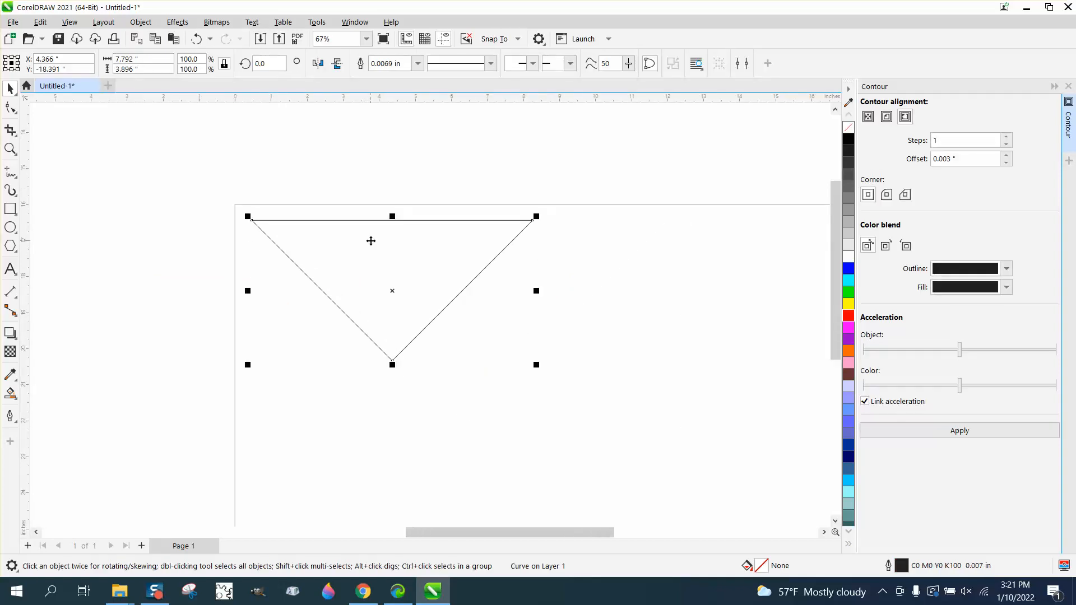
drag(392, 290, 382, 278)
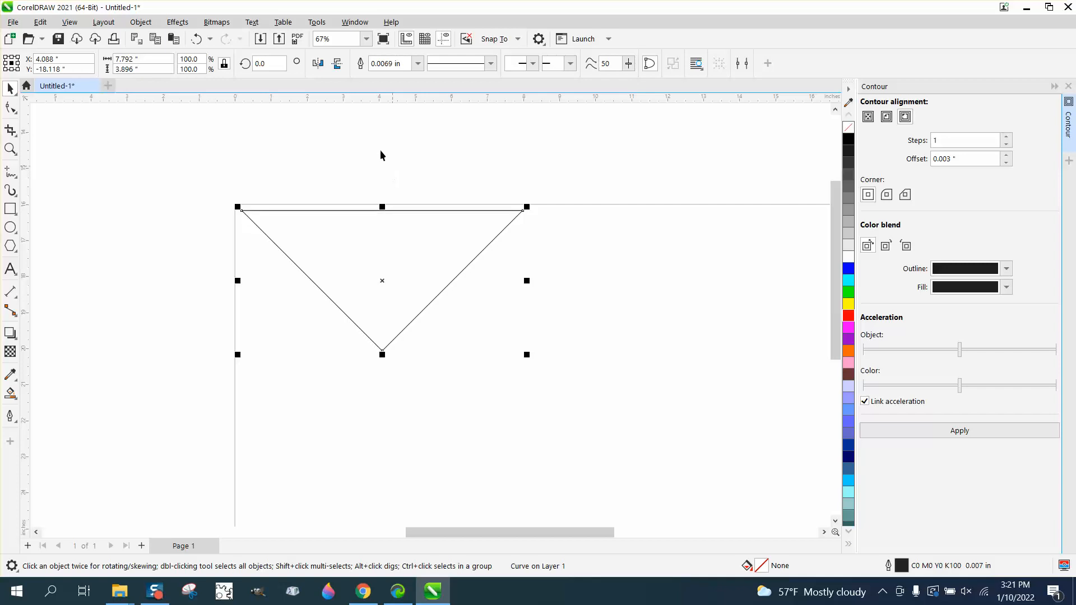
click(338, 64)
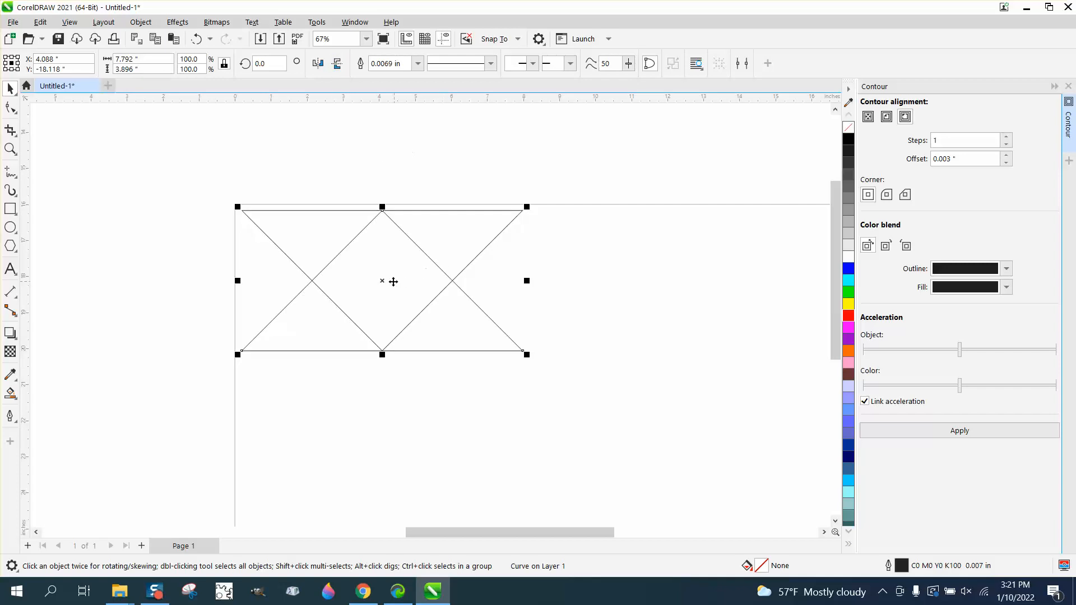
drag(385, 281, 531, 282)
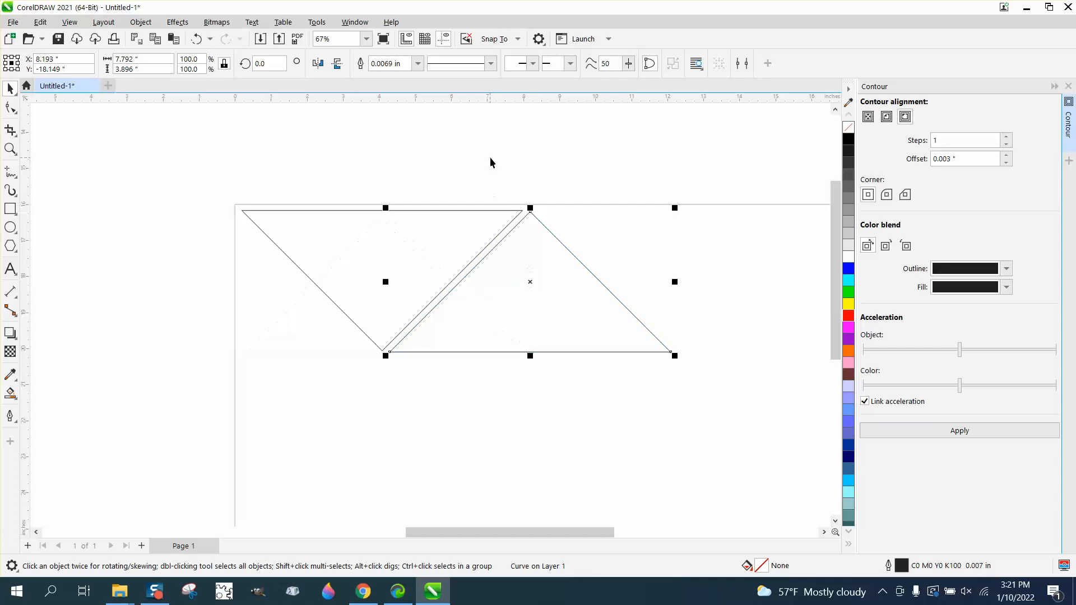
scroll(428, 140, down, 1)
scroll(429, 143, down, 2)
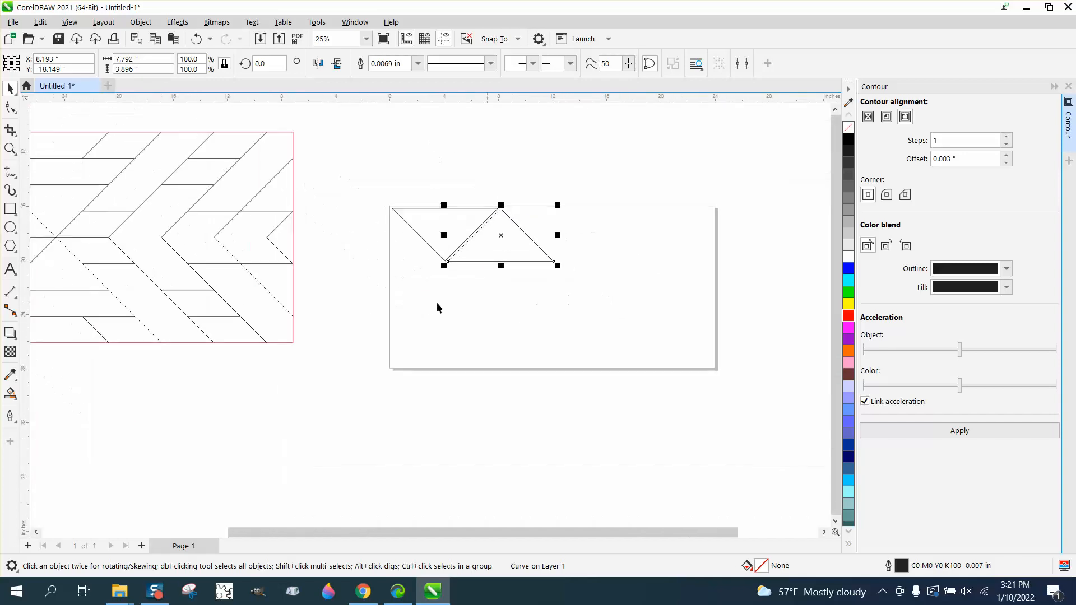
scroll(364, 300, down, 1)
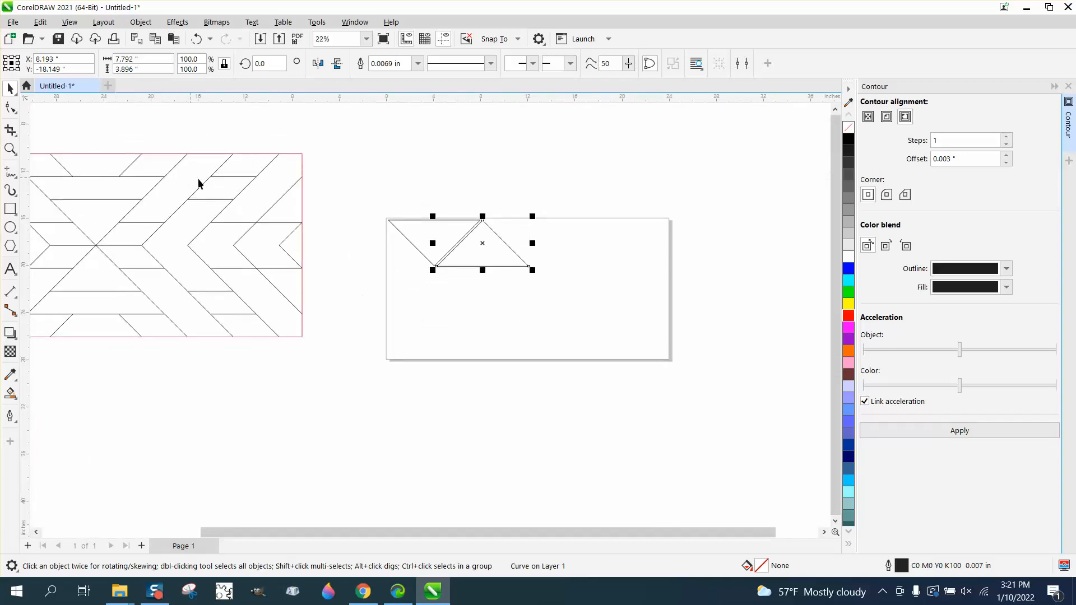
scroll(221, 322, down, 1)
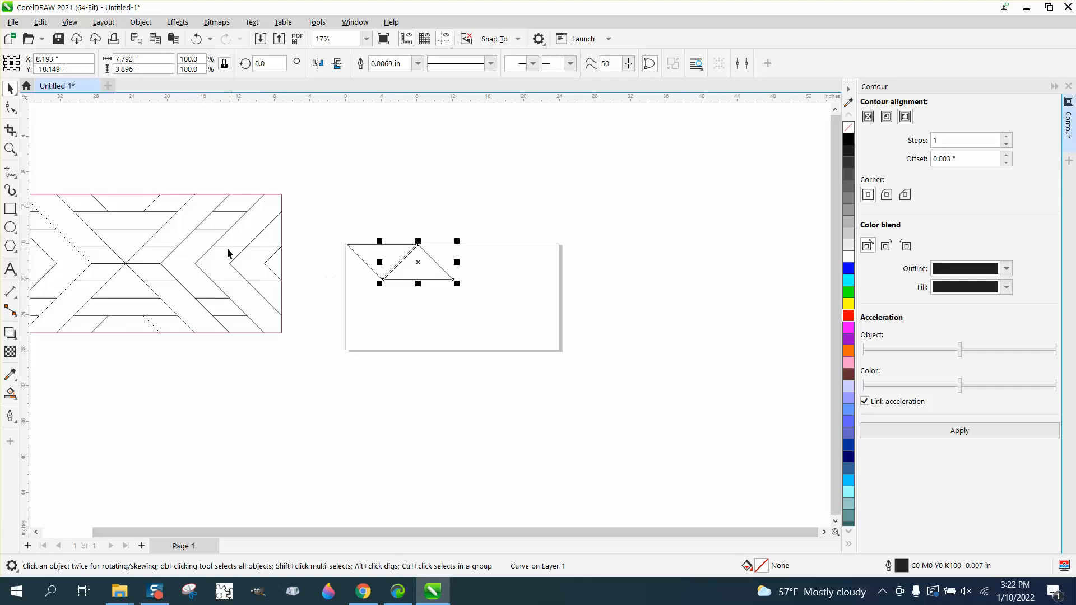
Create a piece from the pattern's upper-right diagonal band with Smart Fill and move it onto the page below the triangles.
click(10, 393)
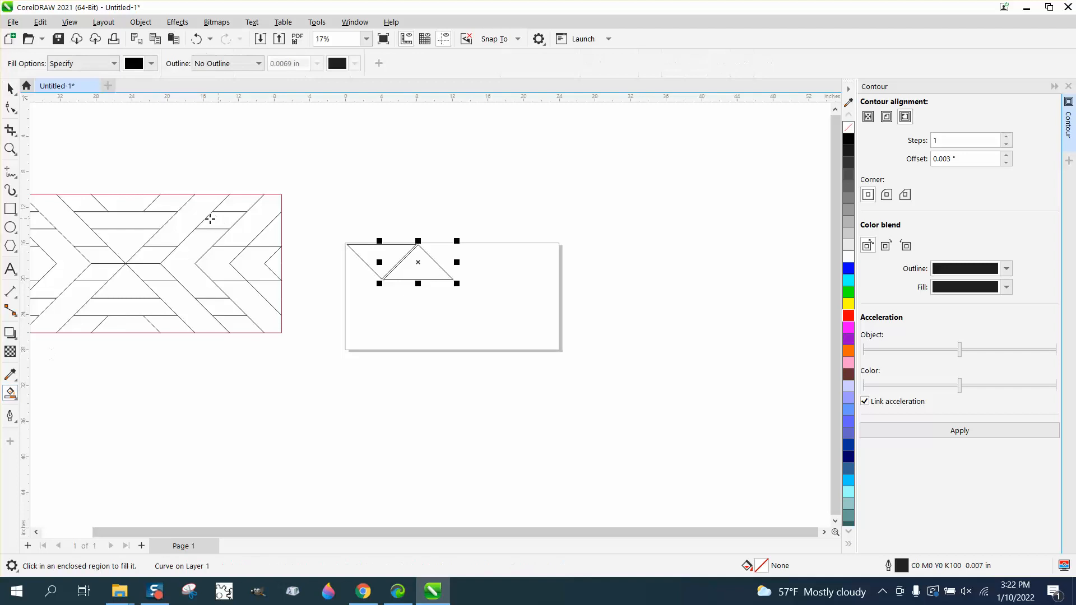
click(211, 219)
click(10, 88)
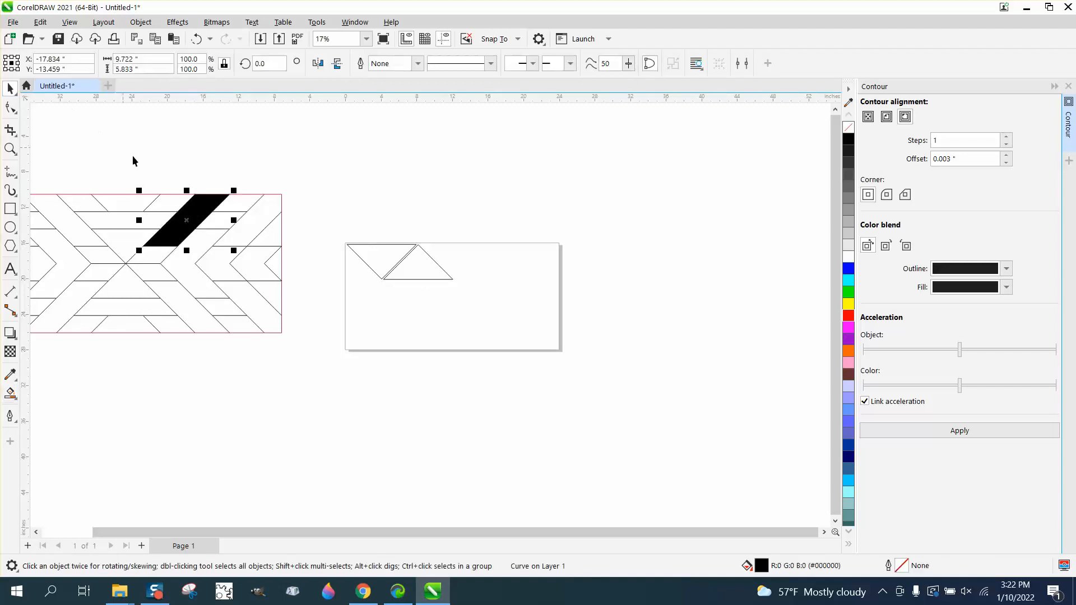
drag(192, 216, 454, 311)
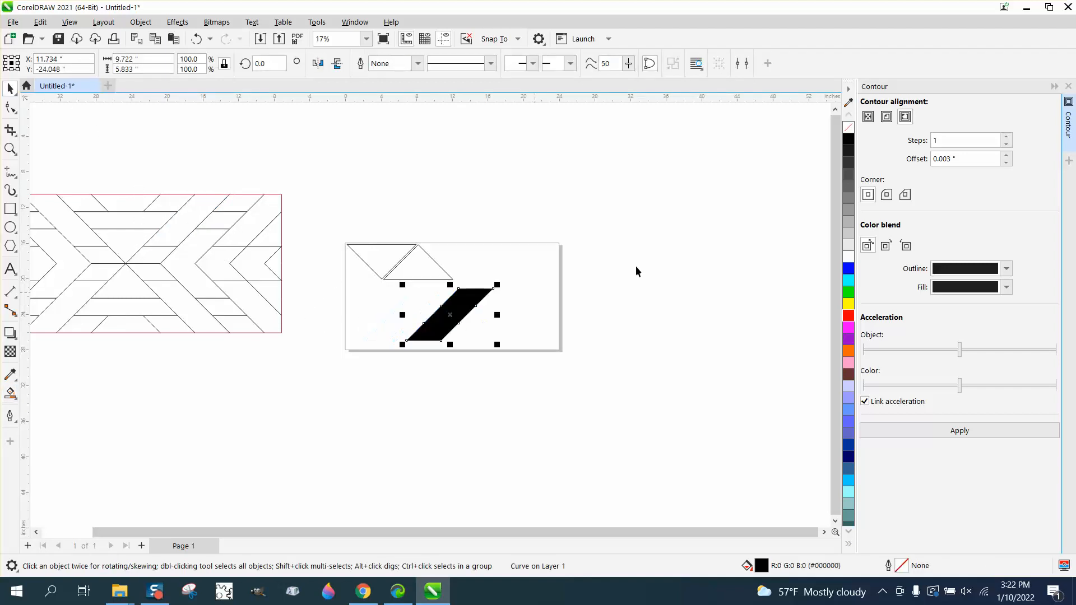
Give the parallelogram no fill and a red outline, and apply the outside contour with 1 step and a 0.003 inch offset.
click(851, 127)
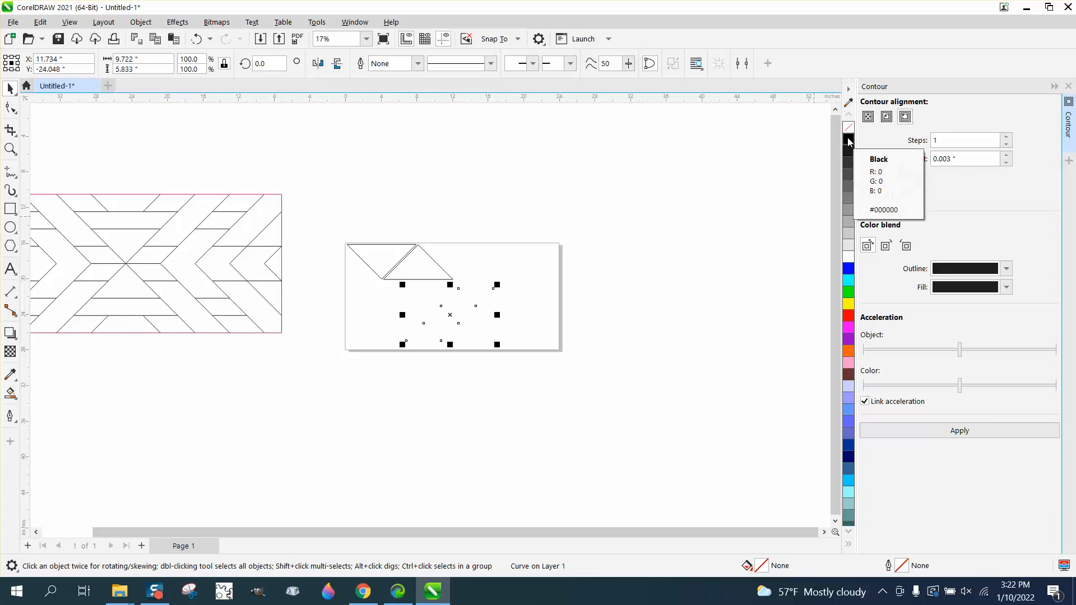
right_click(849, 318)
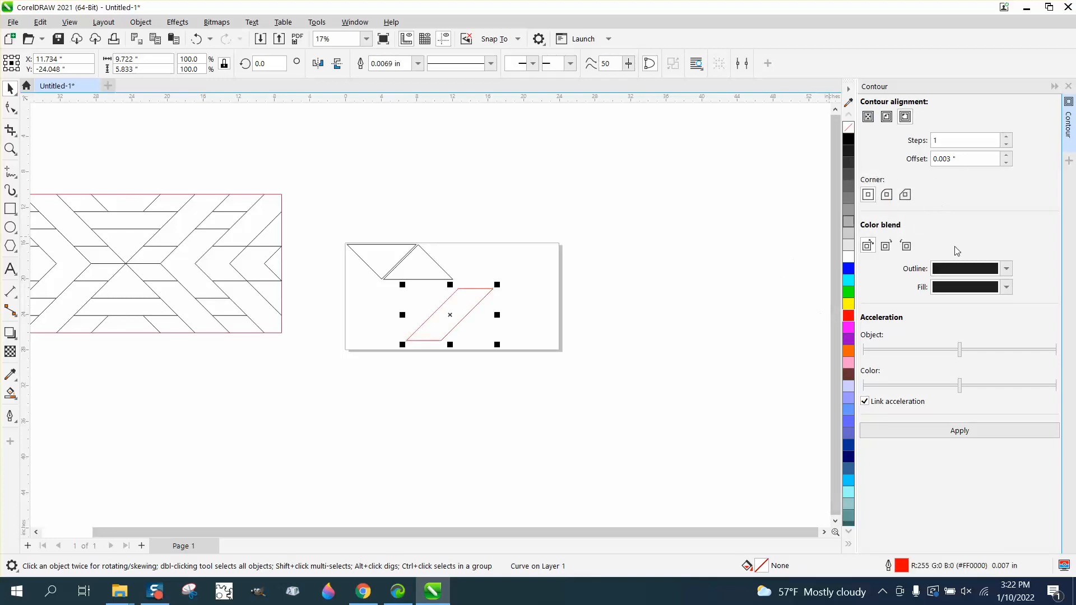
click(956, 429)
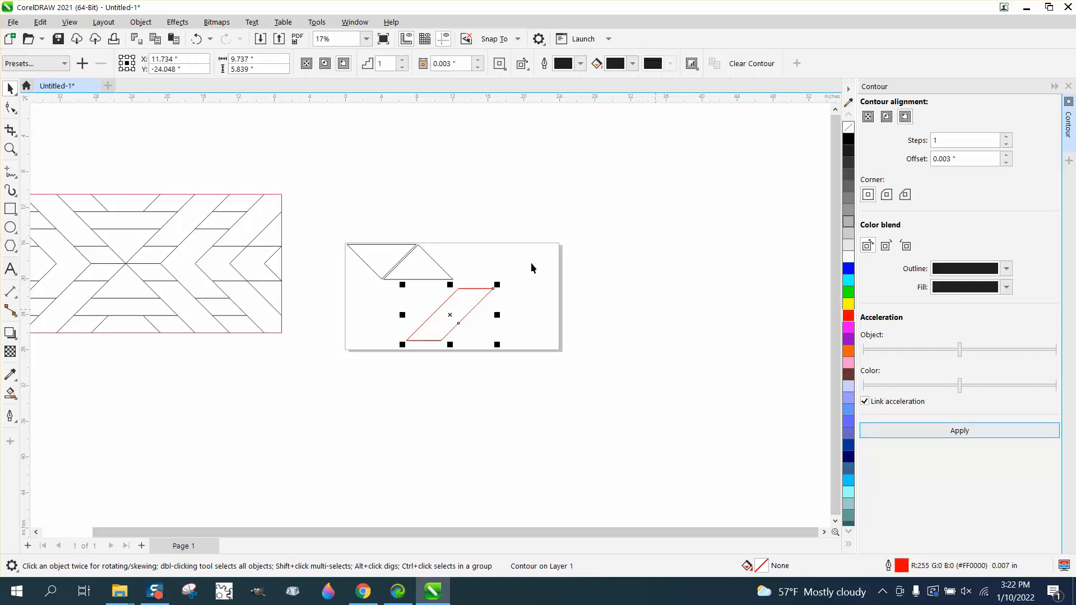
Break the parallelogram's contour apart and move the red original above the page.
click(141, 21)
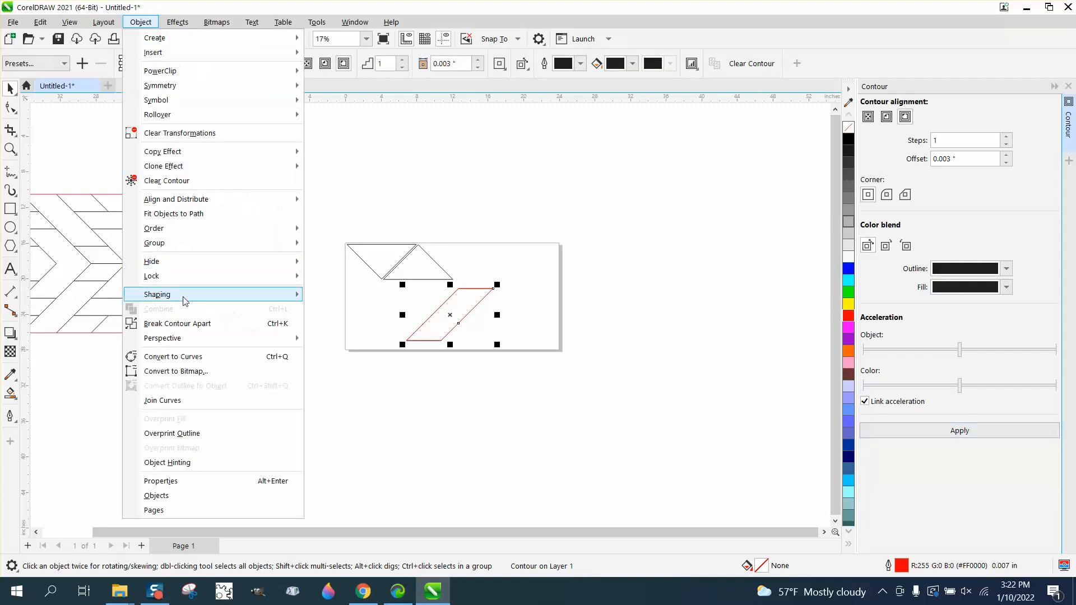
click(190, 323)
click(342, 172)
drag(471, 305, 493, 173)
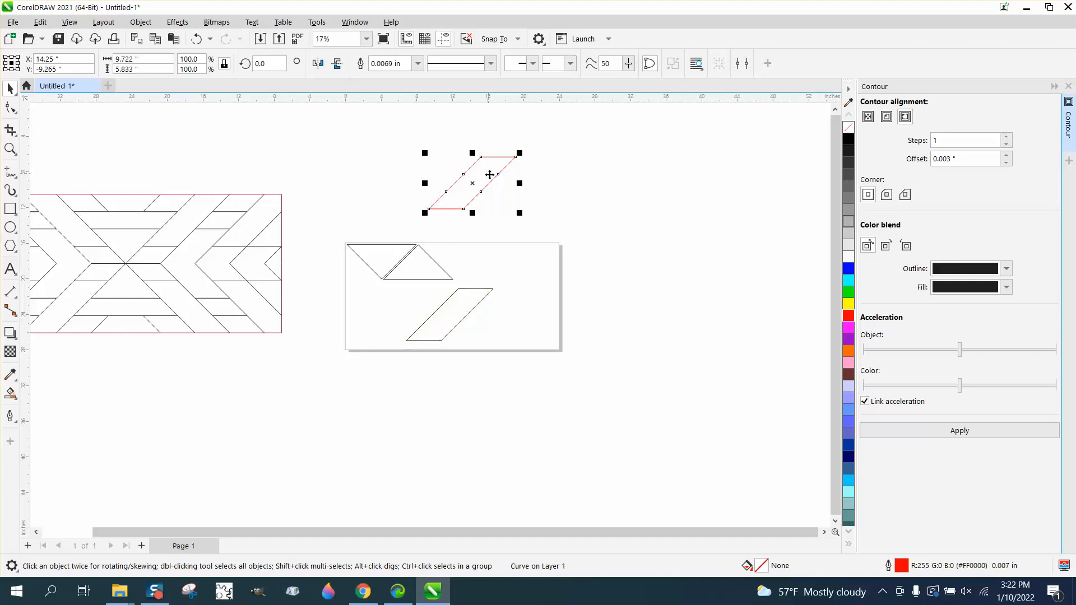
Mirror the black offset parallelogram horizontally and place it at the page's left edge below the triangles.
click(463, 301)
drag(461, 300, 413, 300)
click(317, 64)
drag(397, 311, 391, 307)
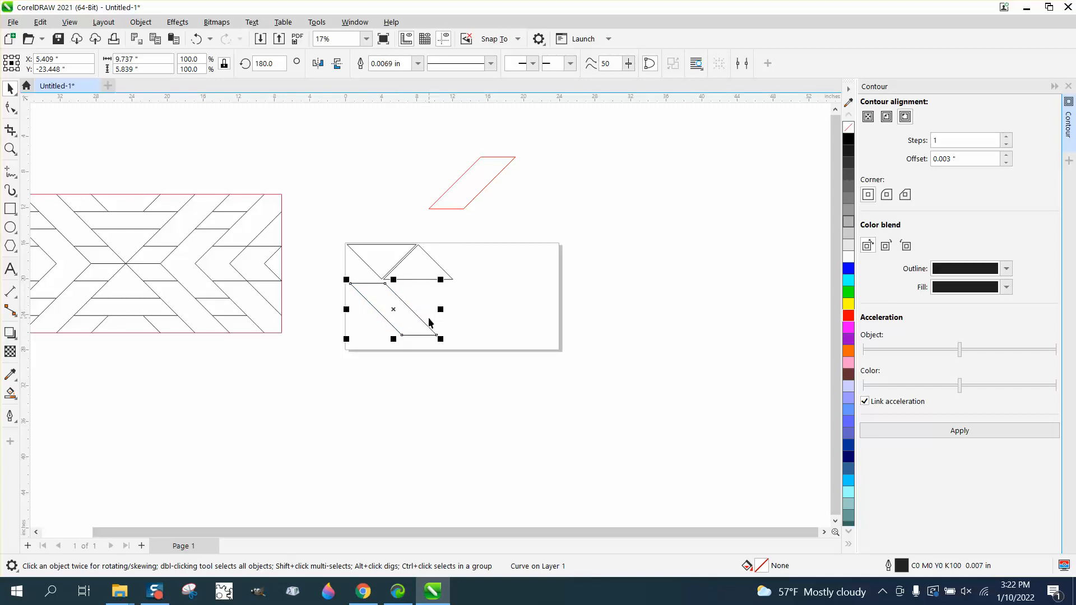
Duplicate the parallelogram sideways into an evenly spaced row of four and shift the row slightly left to fit the page.
drag(396, 307, 436, 312)
key(ctrl+r)
key(ctrl+r)
drag(336, 272, 574, 363)
drag(503, 320, 498, 320)
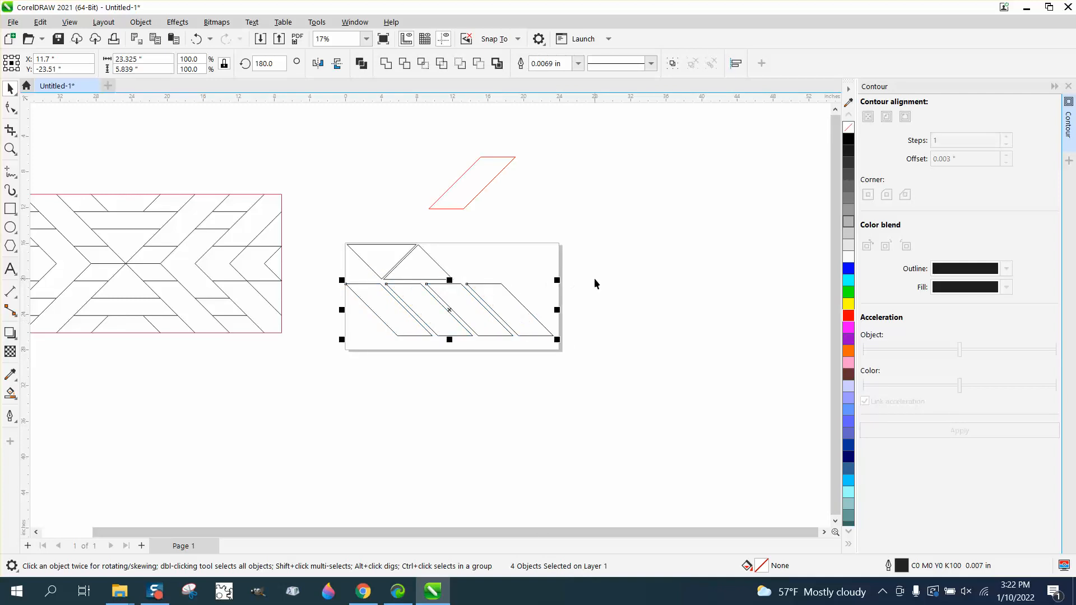
Set the Smart Fill color to blue and mark the pattern's two central triangles and four diagonal bands with it.
scroll(653, 296, down, 1)
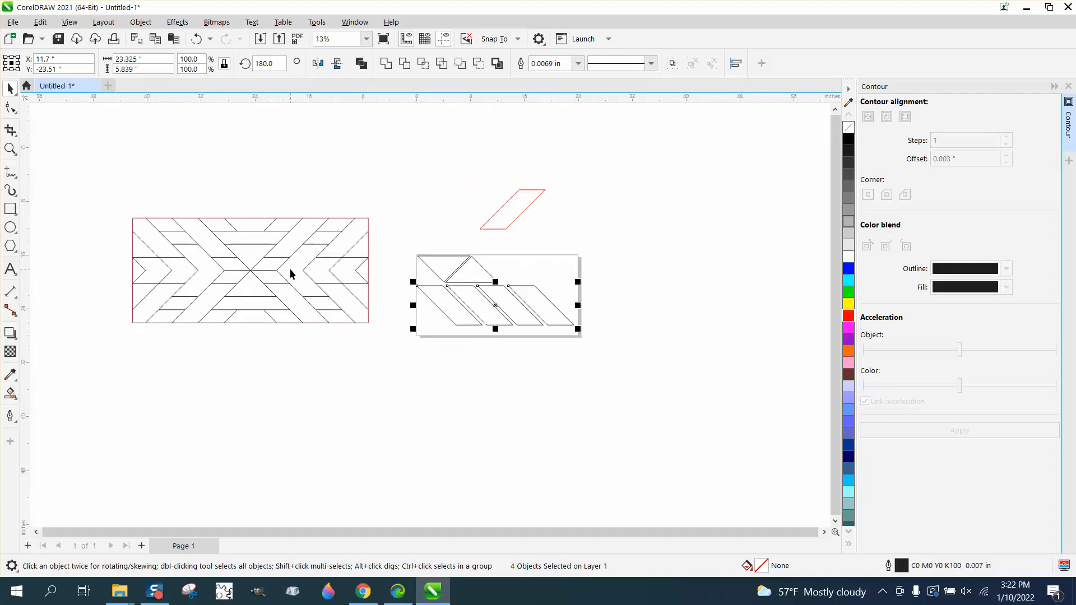
click(10, 393)
click(151, 63)
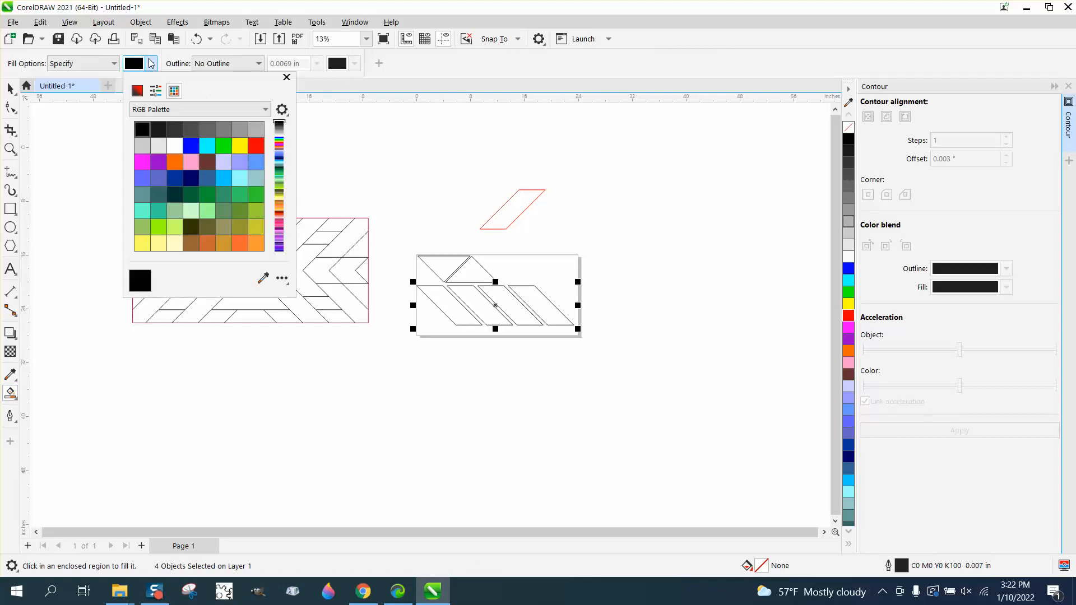
click(191, 146)
click(252, 252)
click(250, 287)
click(285, 247)
click(288, 295)
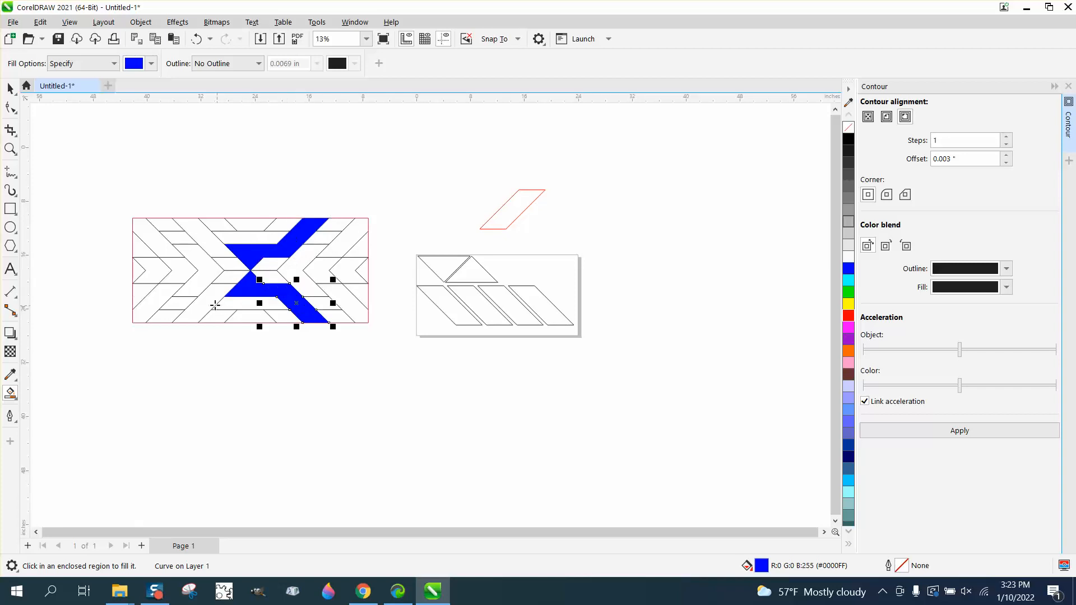
click(210, 301)
click(208, 247)
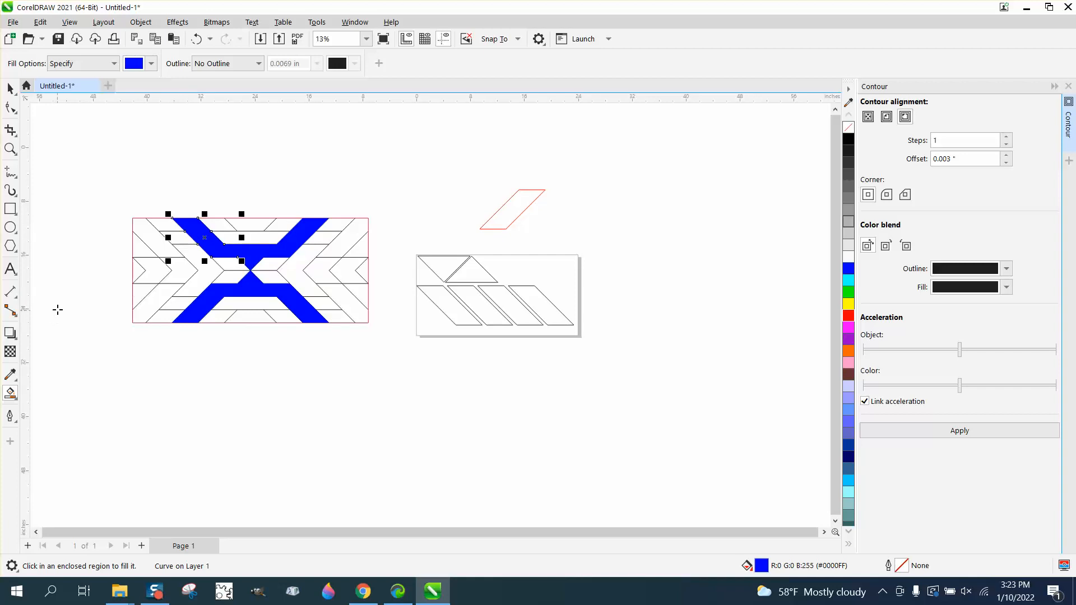
Extract the chevron at the pattern's left edge with Smart Fill and place it below the pattern as an unfilled red outline.
click(148, 277)
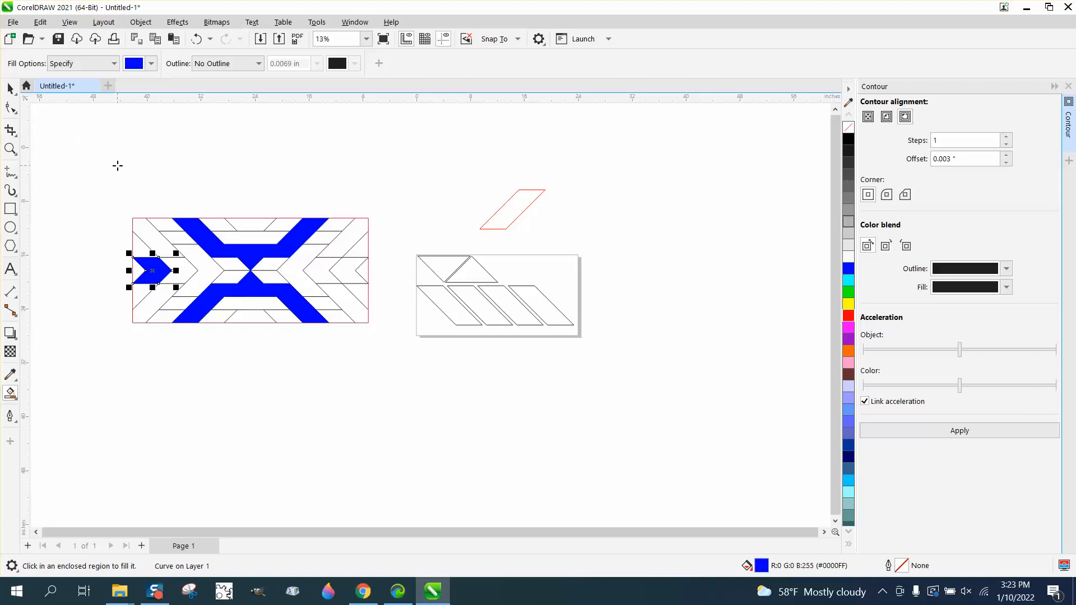
click(10, 88)
drag(162, 262, 393, 346)
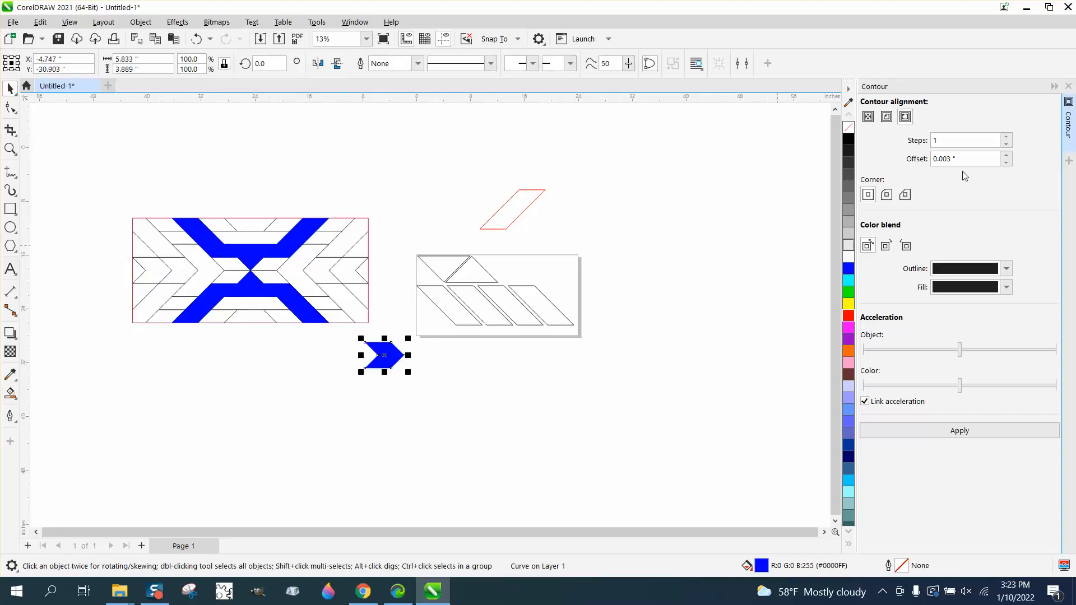
click(849, 127)
right_click(849, 318)
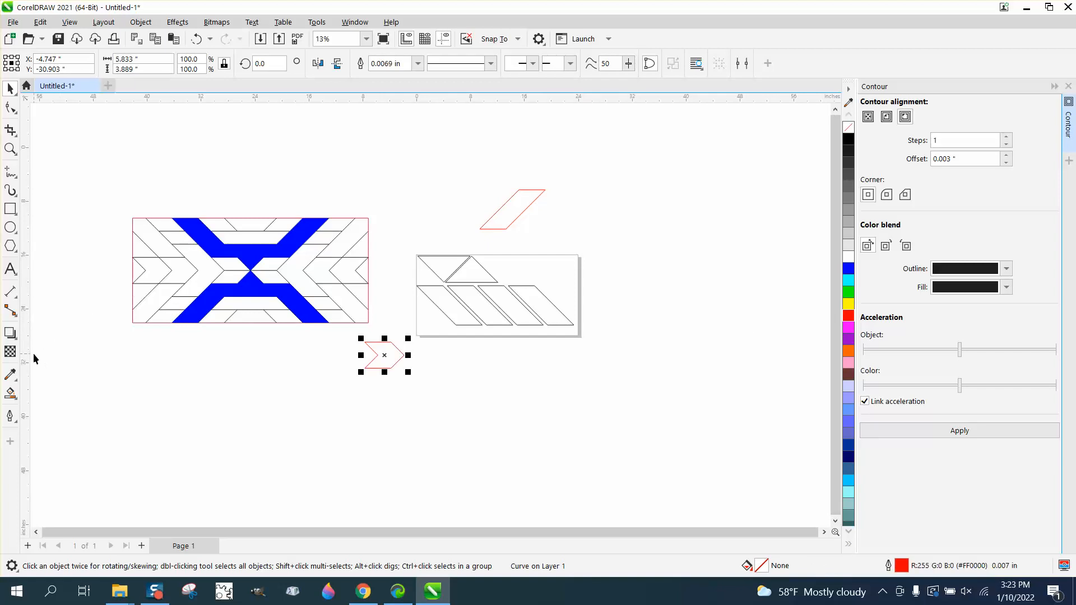
Fill the two chevrons at each end of the pattern's middle row with blue using Smart Fill.
click(10, 392)
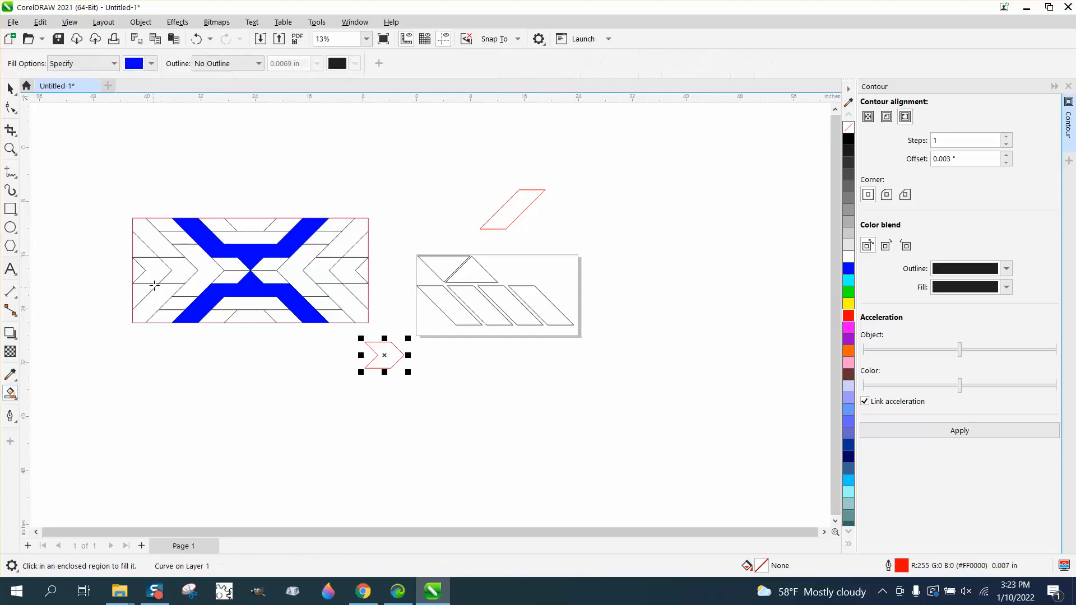
click(156, 278)
click(174, 274)
click(314, 270)
click(346, 270)
click(10, 88)
Apply the 0.003 inch outside contour to the red chevron and break the contour apart.
click(381, 344)
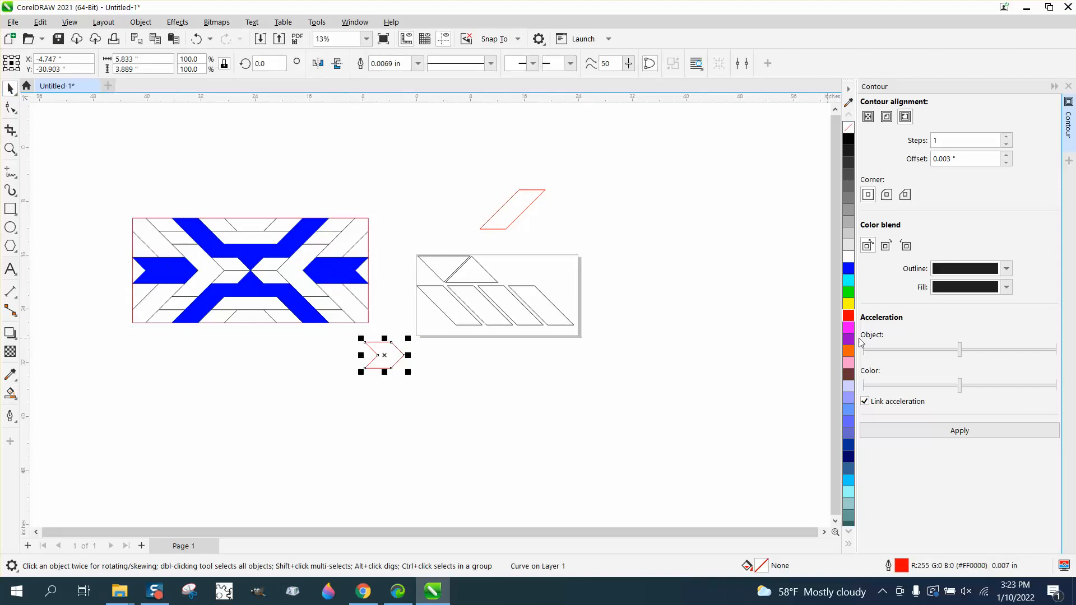
click(938, 435)
click(140, 22)
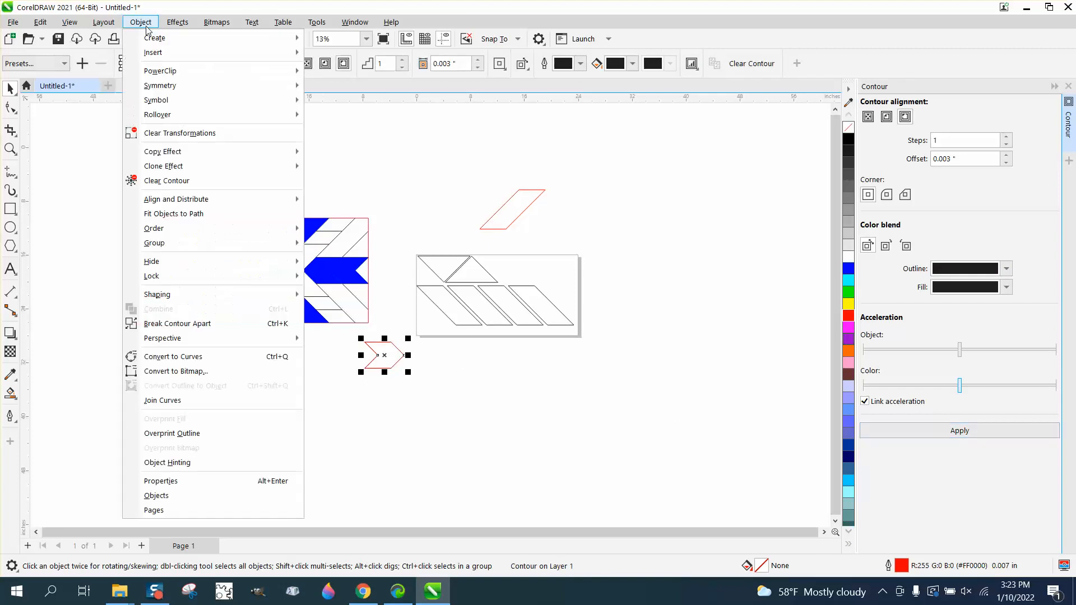
click(182, 322)
Move the red original chevron above the page and place the black offset chevron beside the second triangle on the page.
click(392, 353)
drag(392, 353, 419, 178)
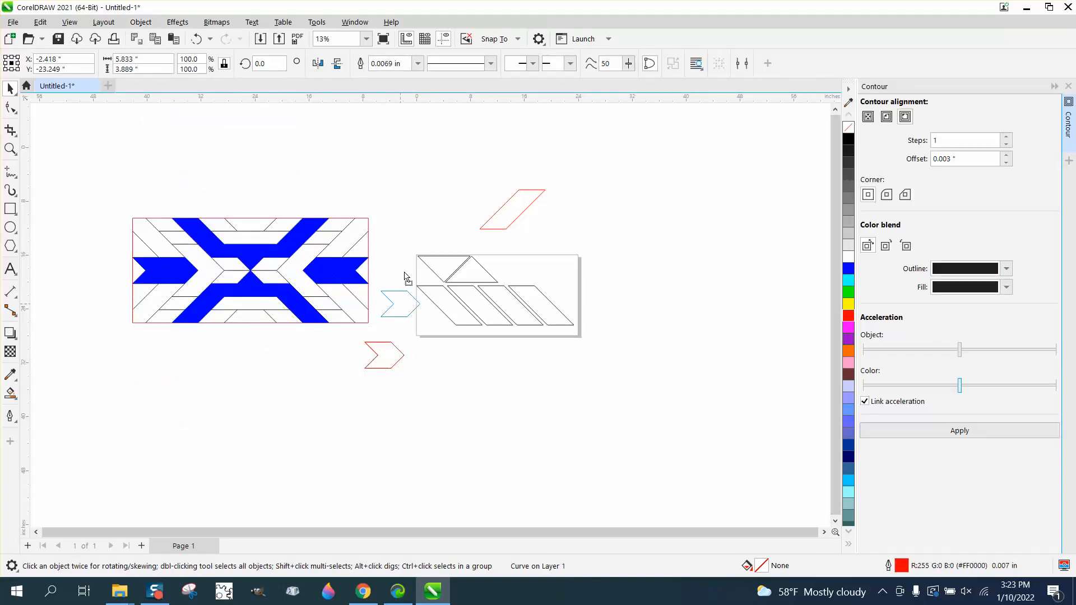
drag(394, 364, 517, 280)
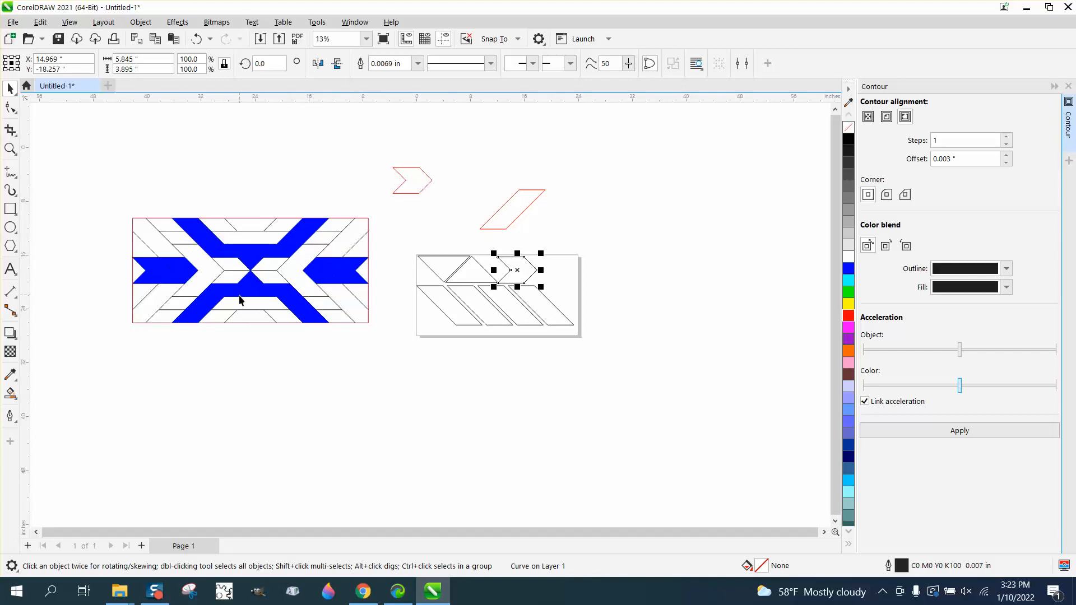
click(10, 149)
drag(396, 231, 590, 348)
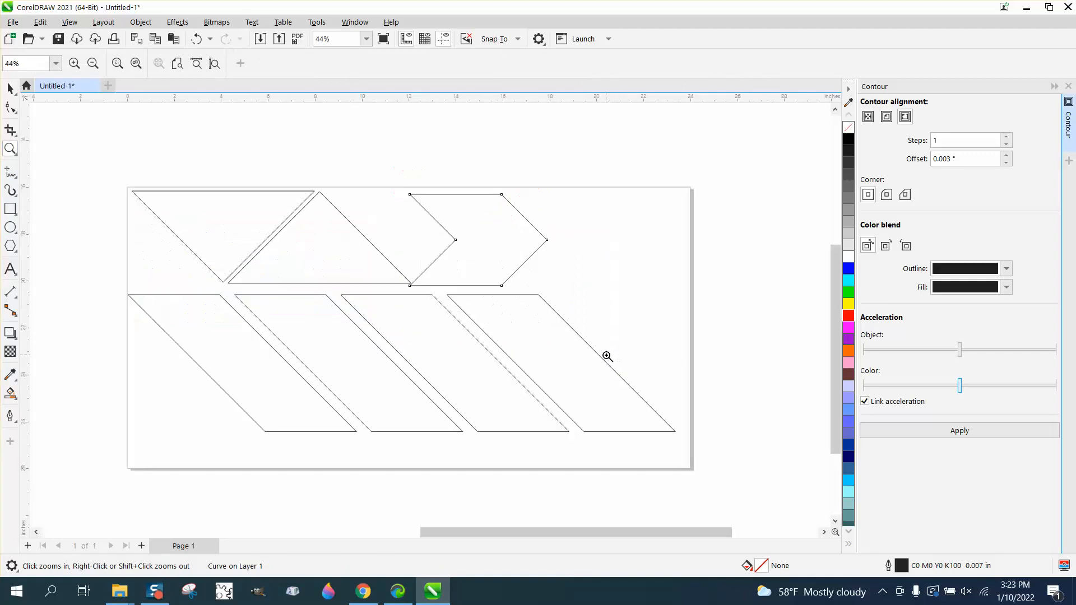